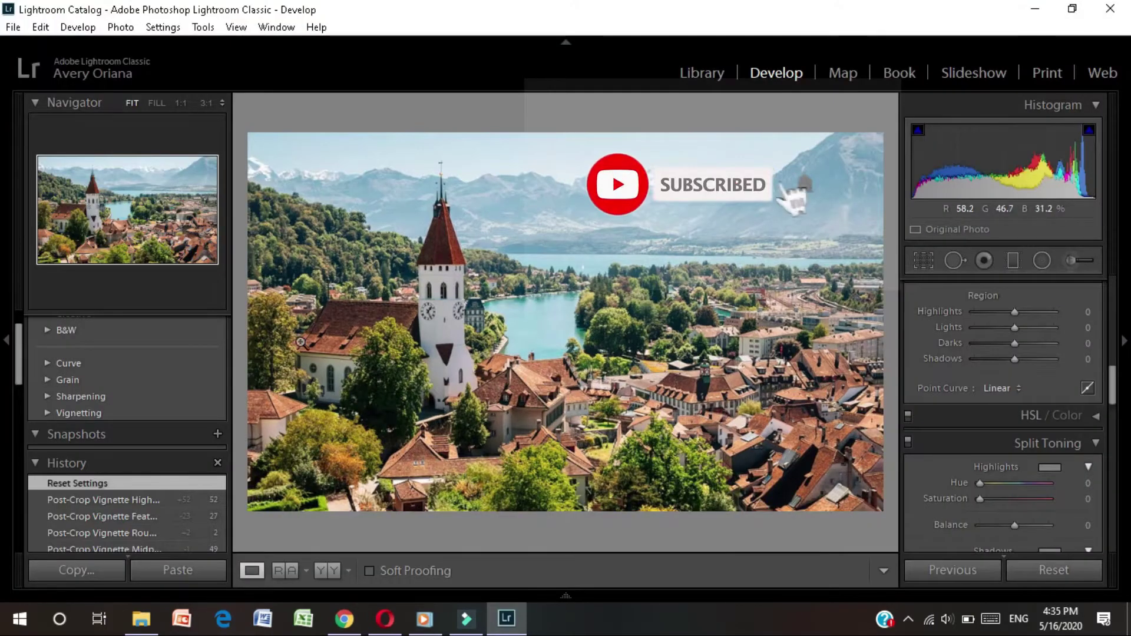
Scroll to the Basic panel and set the Swiss town photo's white balance Temp to +2.
scroll(177, 383, up, 1)
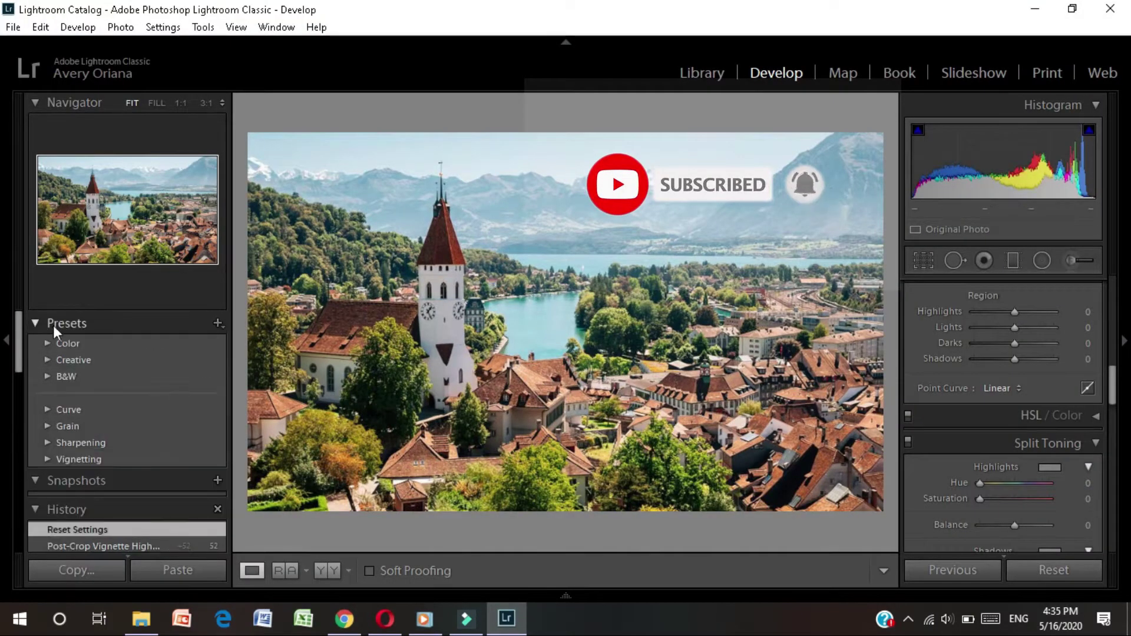
scroll(94, 407, down, 2)
scroll(115, 465, down, 1)
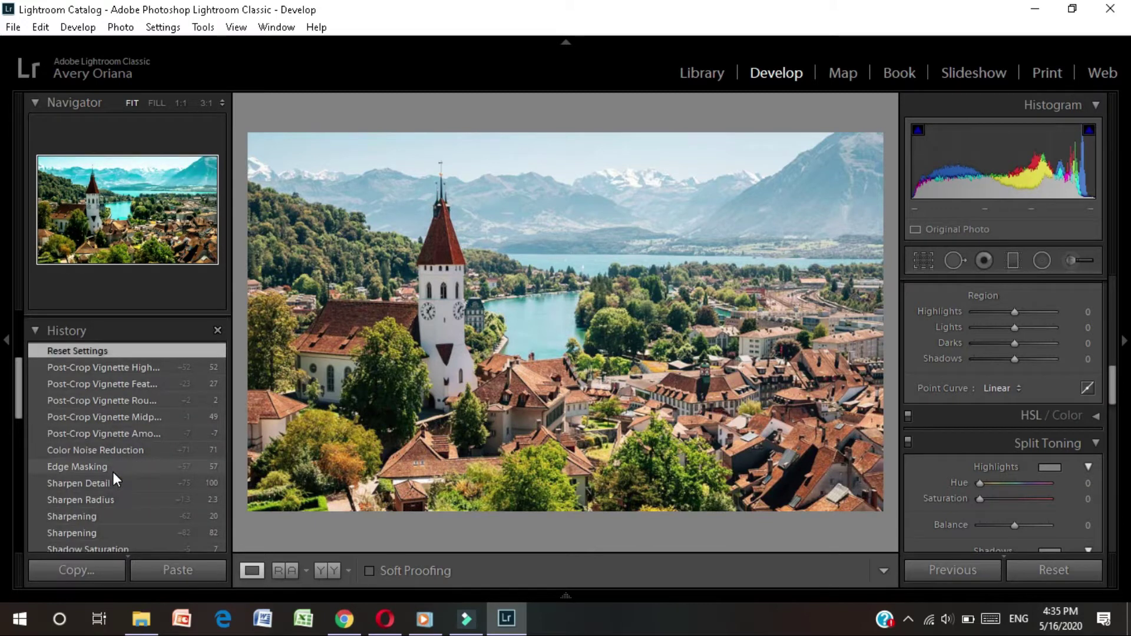
scroll(112, 454, up, 3)
click(124, 354)
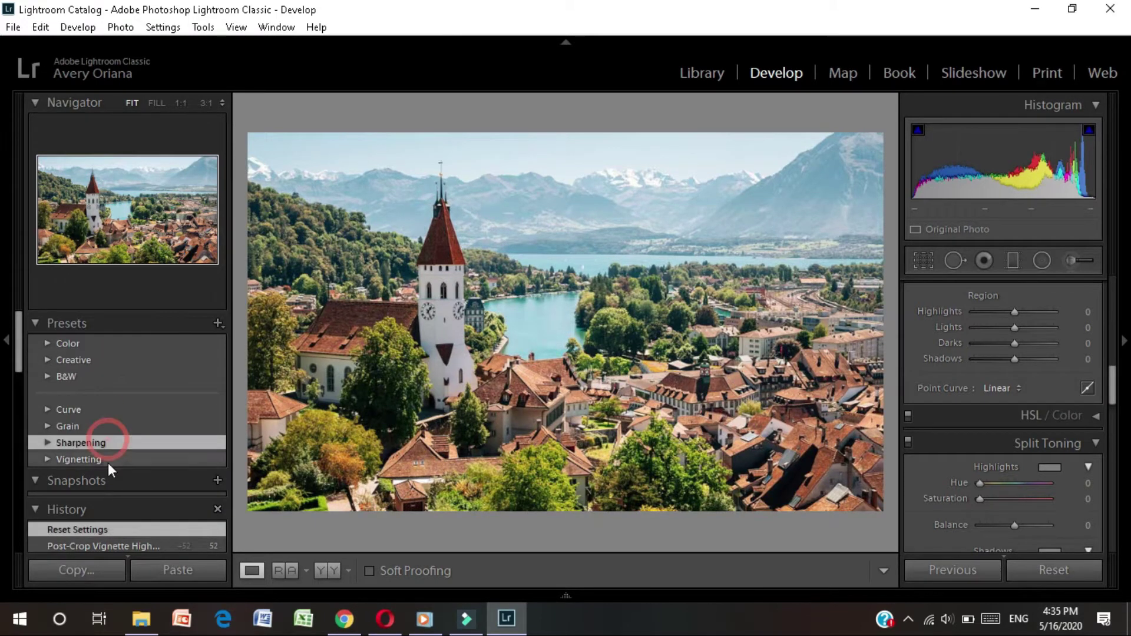
scroll(108, 460, down, 5)
scroll(112, 412, up, 5)
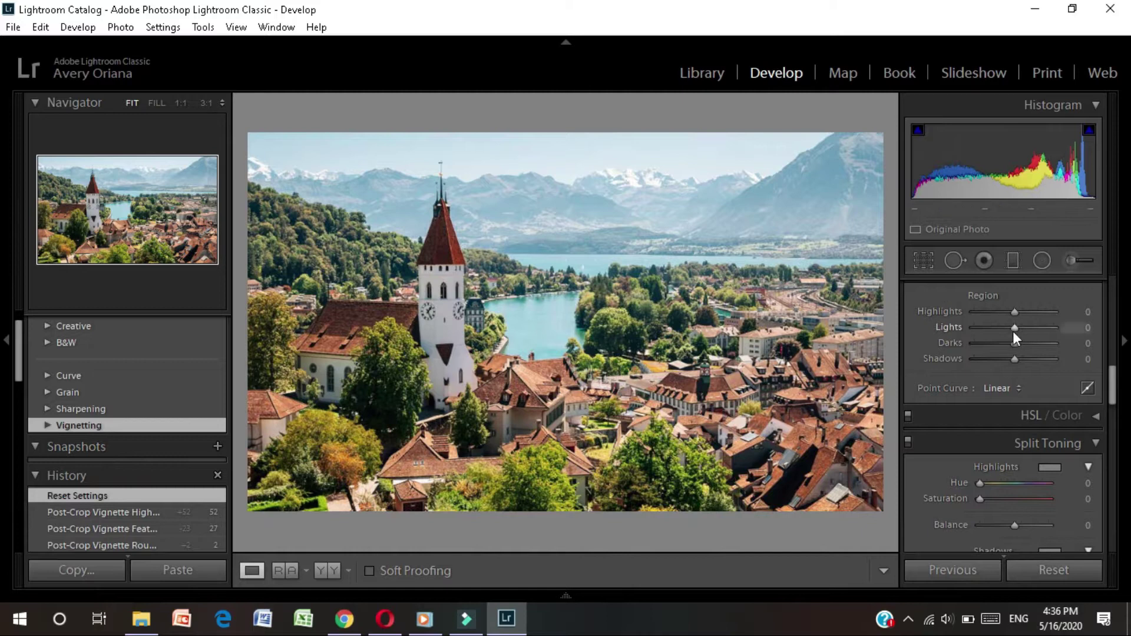
scroll(1013, 331, up, 4)
mouse_move(1014, 322)
mouse_down()
mouse_move(1002, 330)
mouse_move(1034, 330)
mouse_move(1018, 331)
mouse_up()
drag(1018, 339, 969, 375)
scroll(992, 419, down, 3)
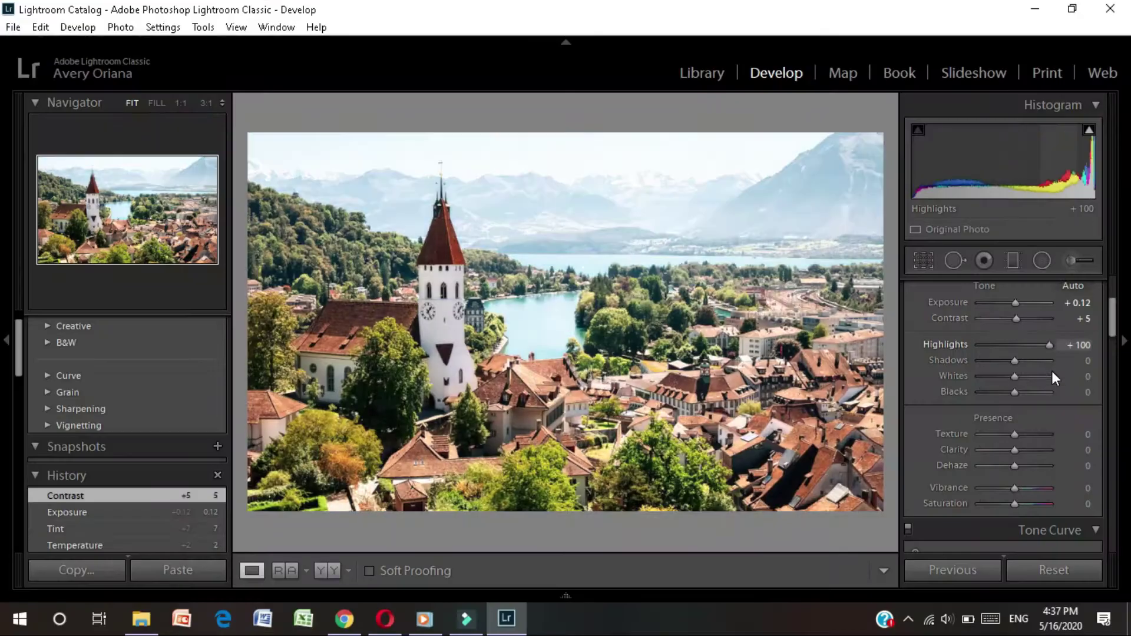
drag(1049, 345, 1018, 414)
scroll(1017, 412, down, 2)
drag(1014, 355, 1055, 395)
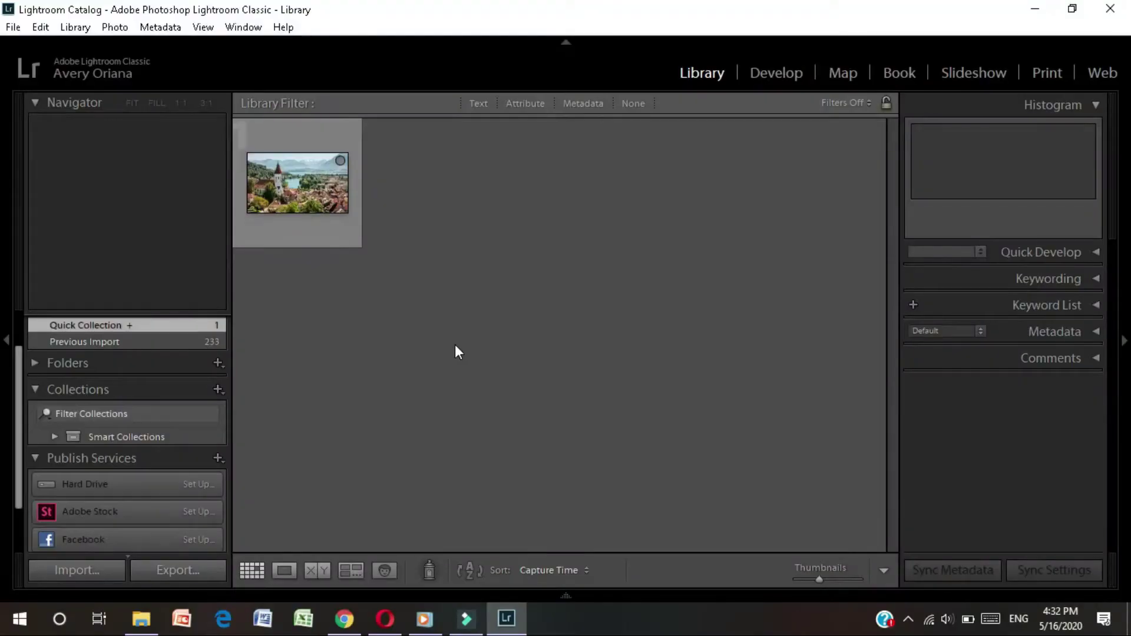
Open the Import window, expand it to full size, then cancel without importing any photos.
click(88, 563)
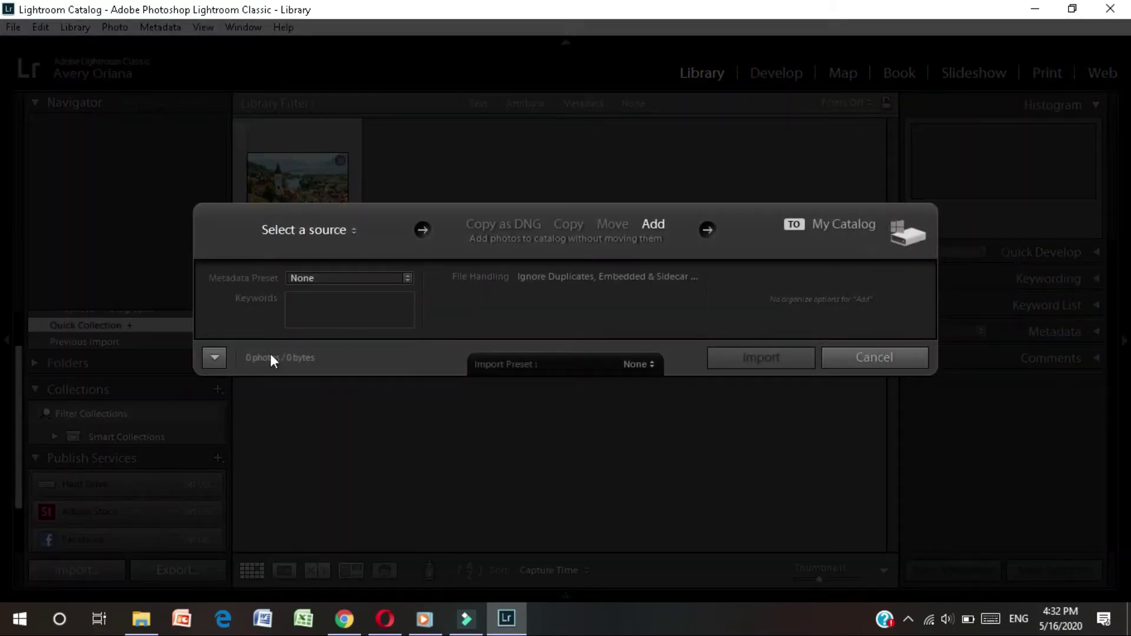
click(212, 358)
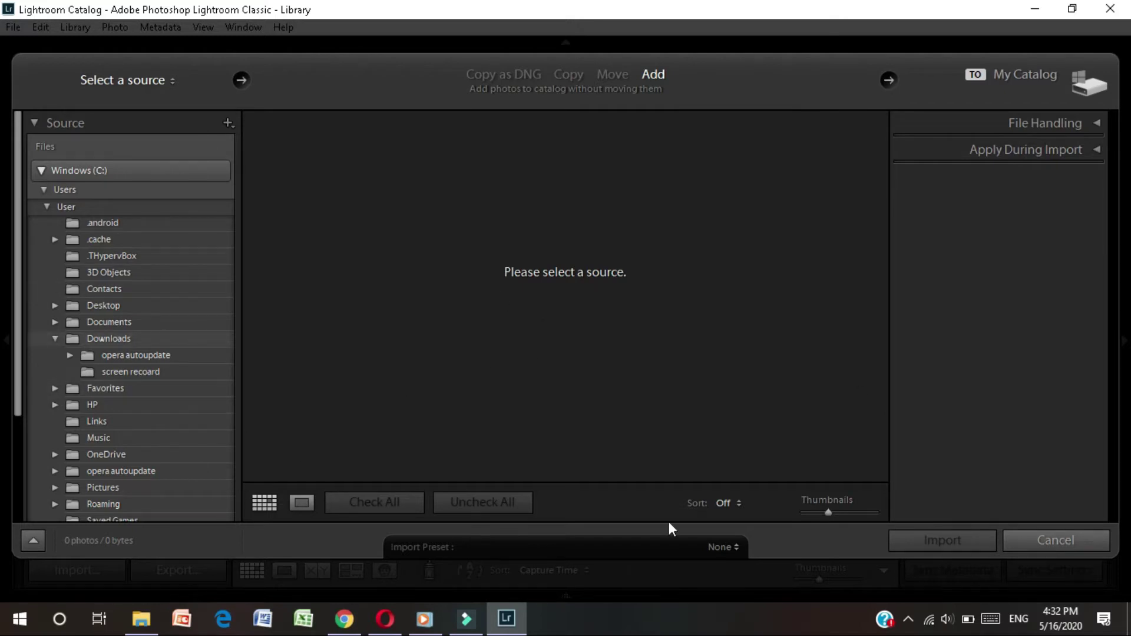
click(1067, 540)
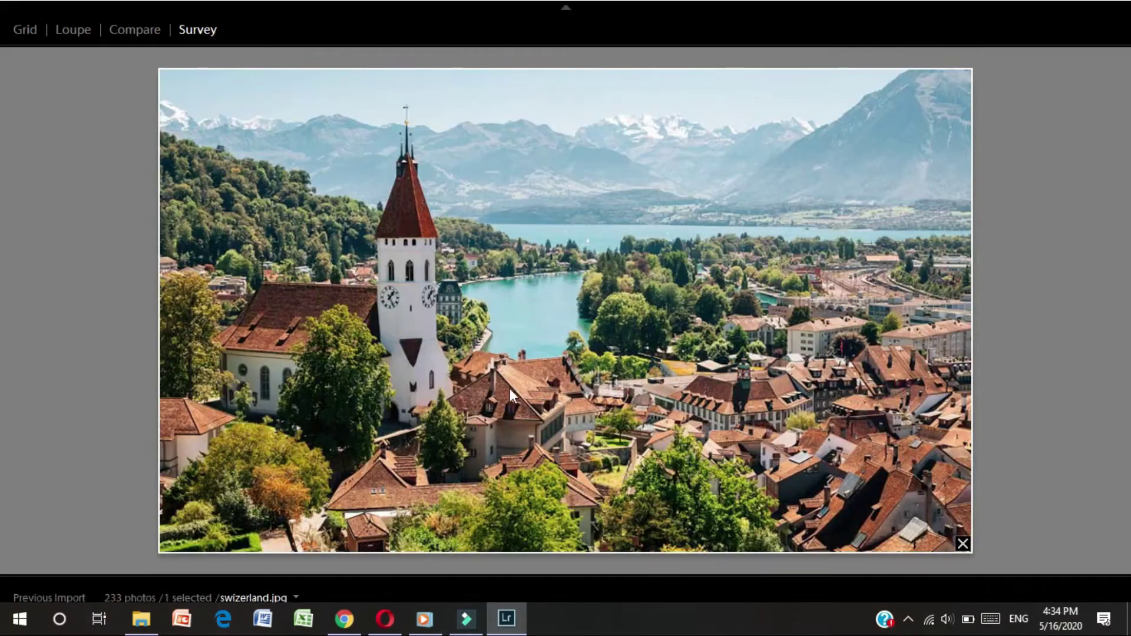
Bring the Lightroom window back to the front and scroll the right panel up to Basic.
mouse_move(459, 630)
click(495, 580)
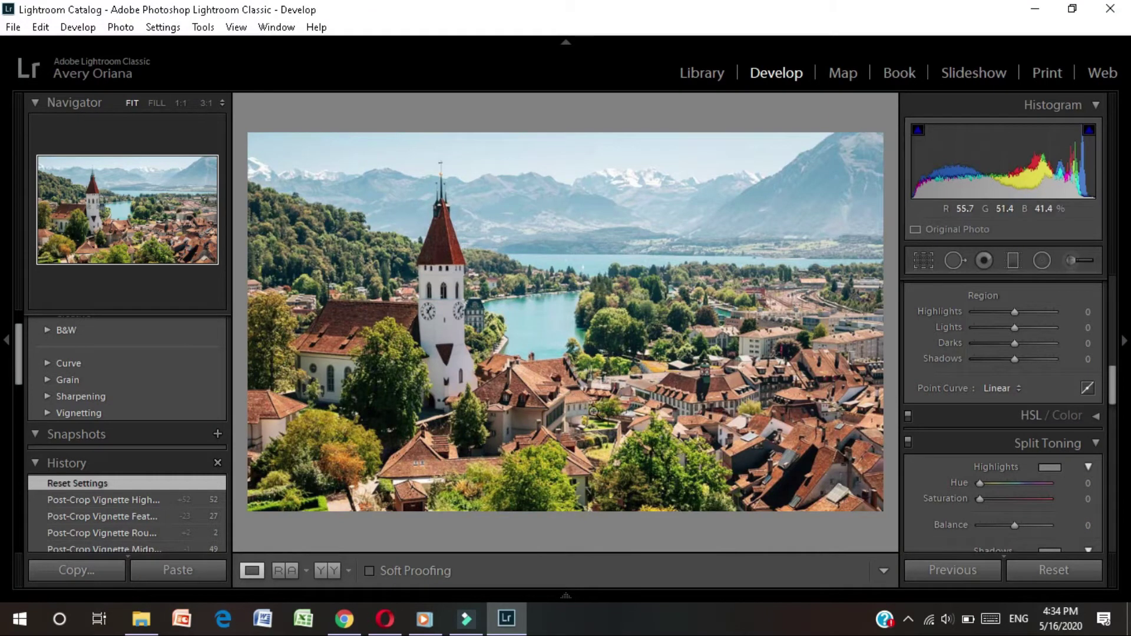
scroll(175, 403, up, 2)
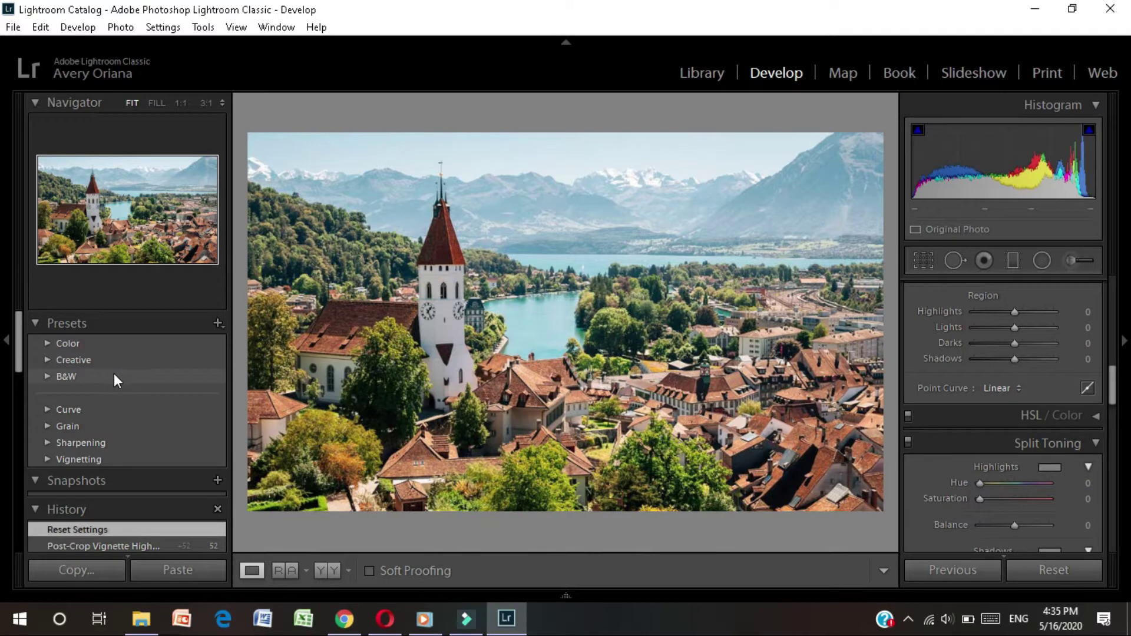
scroll(133, 436, down, 3)
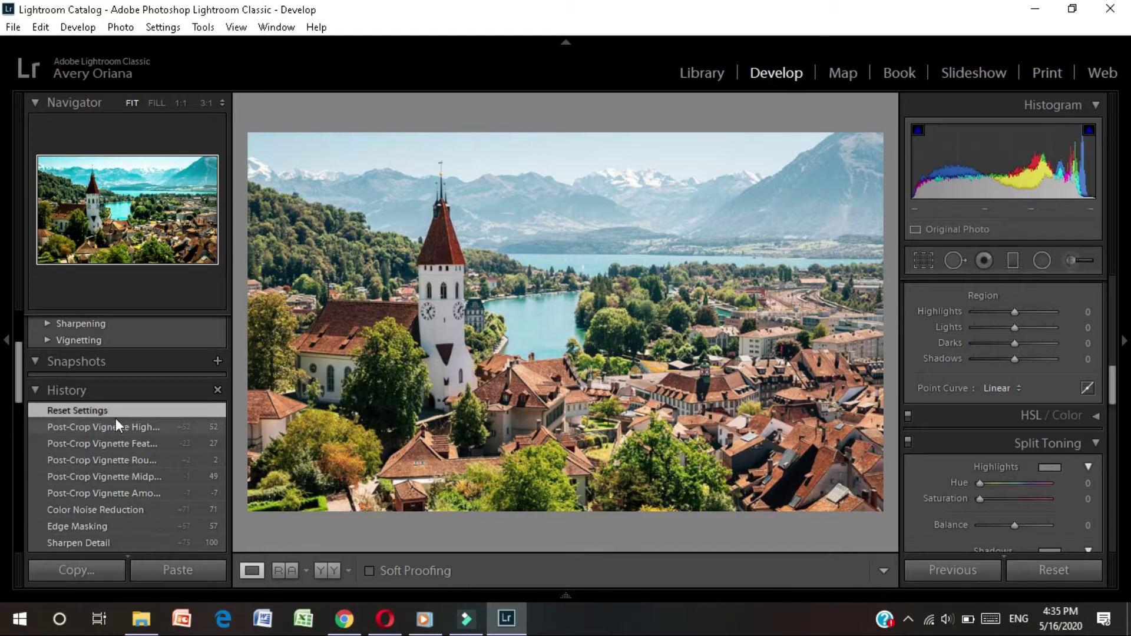
scroll(113, 472, down, 2)
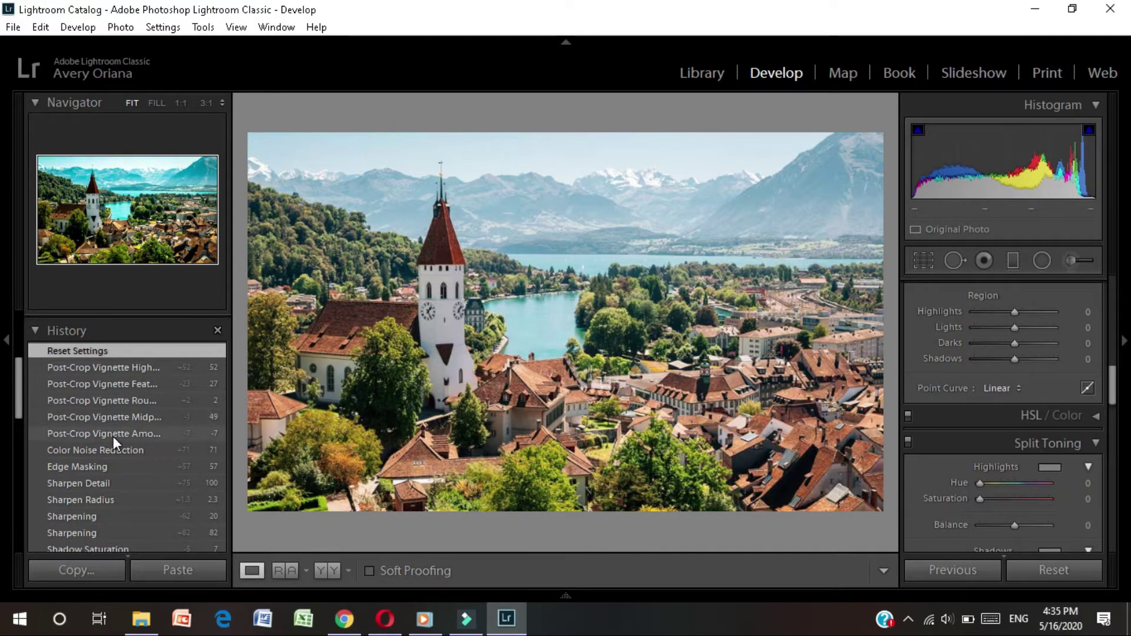
scroll(114, 437, up, 2)
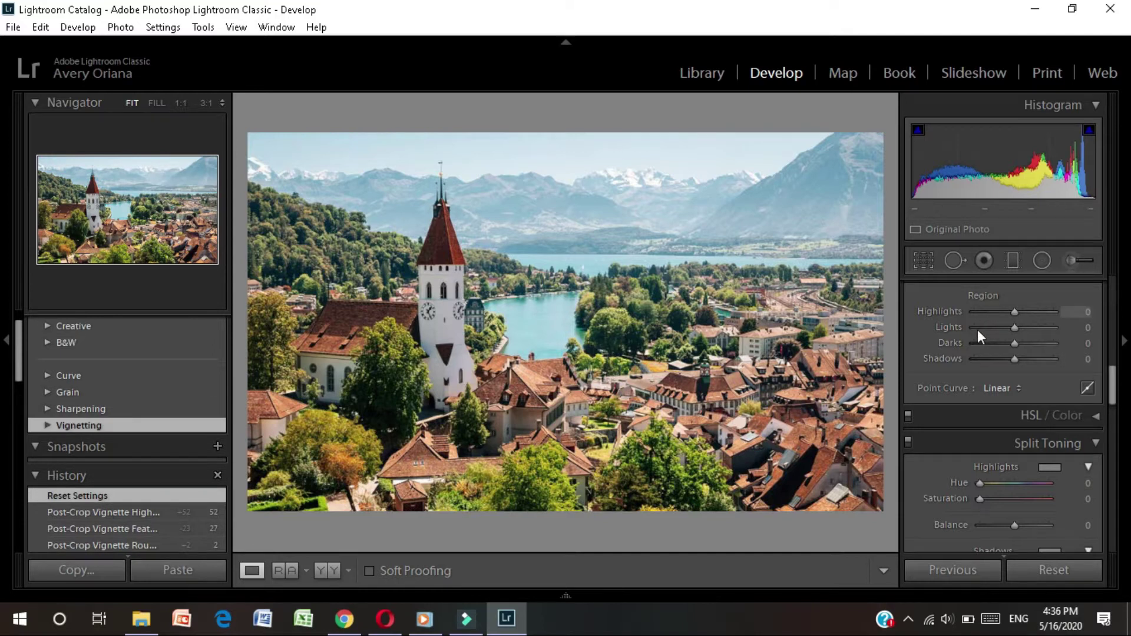
scroll(1013, 309, up, 2)
scroll(1013, 309, up, 6)
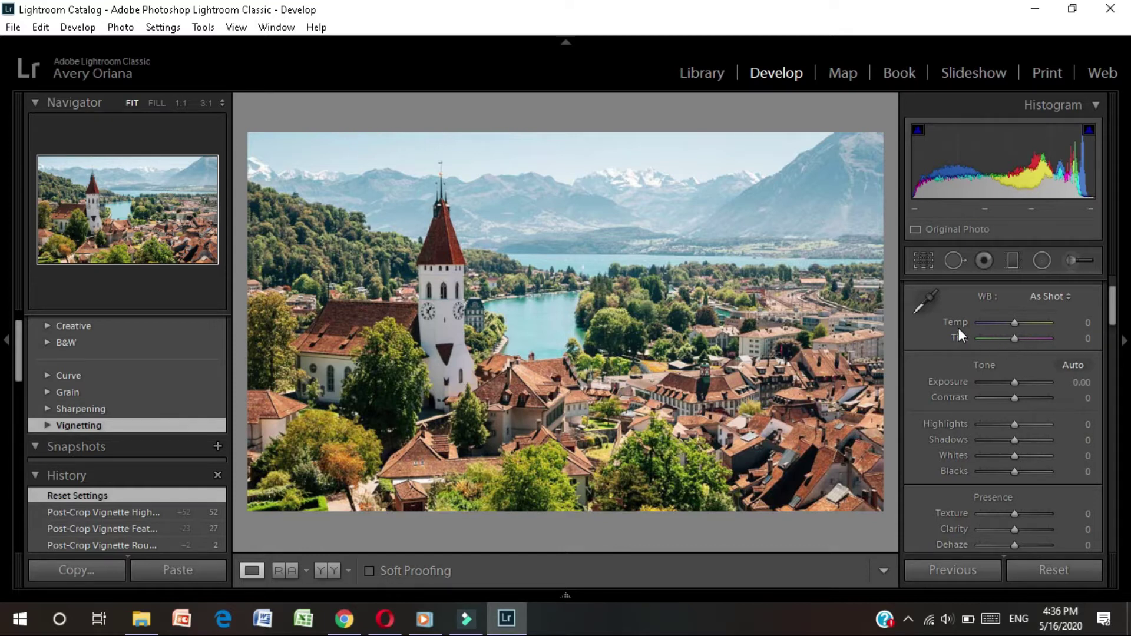
Set Temp to +2 and Tint to +7, then settle Exposure at +0.12 after trying lower values.
mouse_move(1017, 322)
mouse_down()
mouse_move(994, 330)
mouse_move(1039, 330)
mouse_move(1017, 333)
mouse_up()
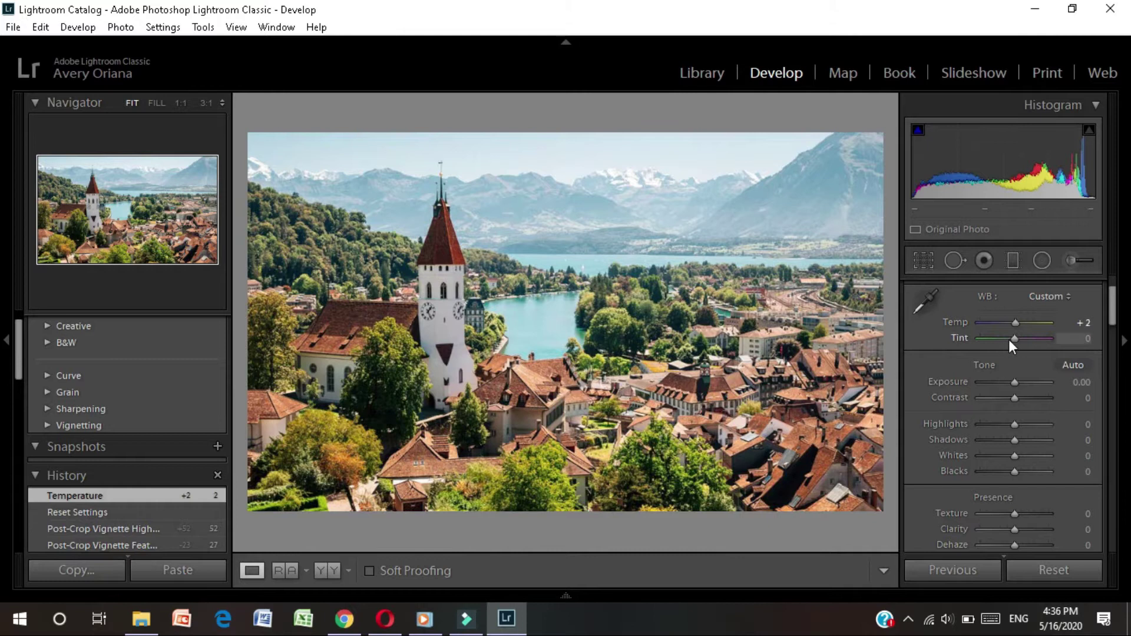
mouse_move(1015, 338)
mouse_down()
mouse_move(990, 343)
mouse_move(1060, 344)
mouse_move(1018, 356)
mouse_up()
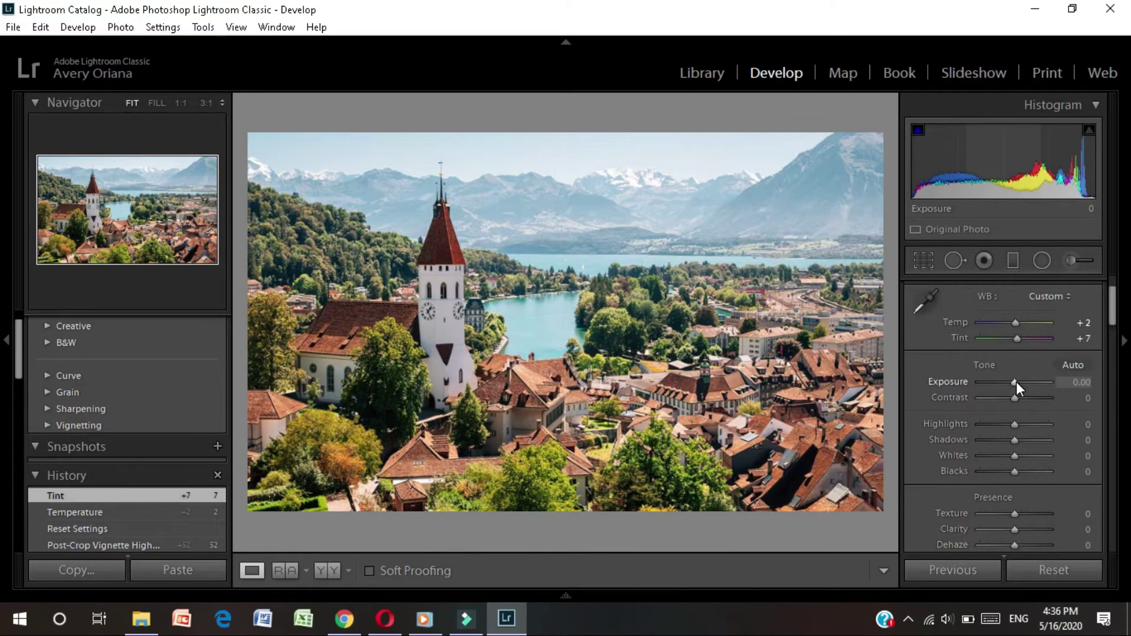
drag(1016, 381, 1002, 384)
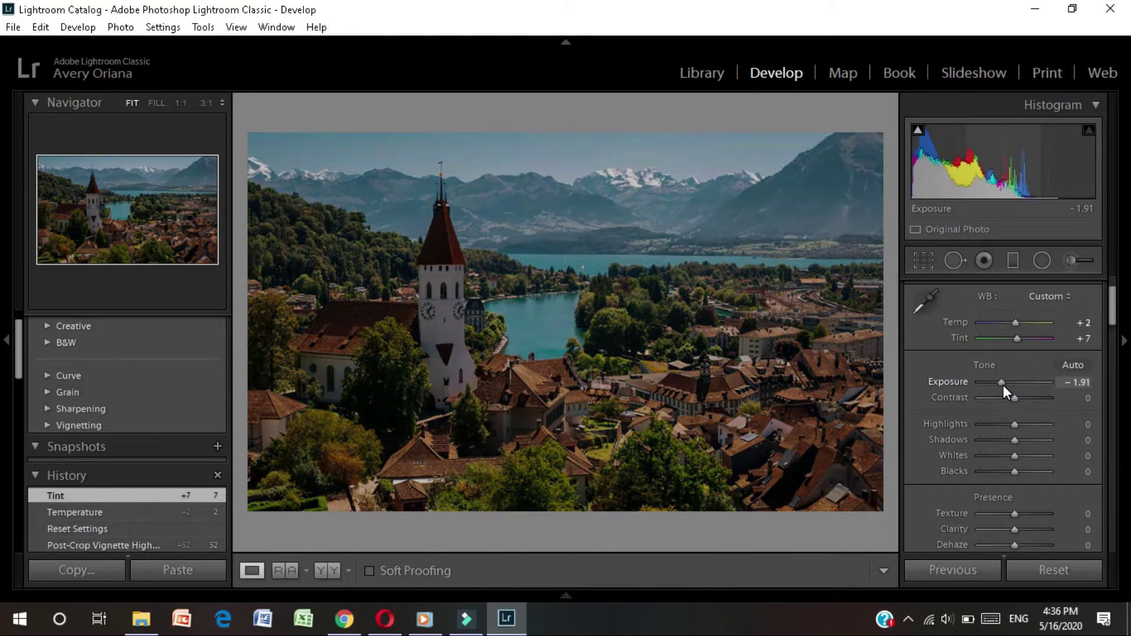
mouse_move(1003, 384)
mouse_down()
mouse_move(970, 387)
mouse_move(1016, 386)
mouse_up()
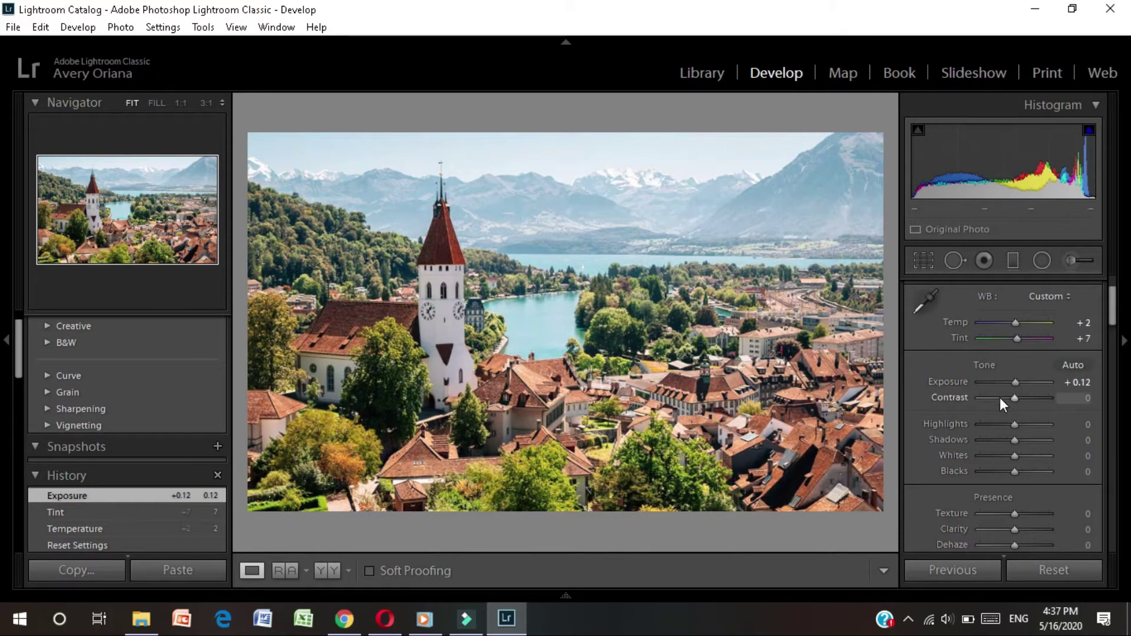
Set Contrast to +5 and pull Highlights fully down to −100.
mouse_move(1013, 396)
mouse_down()
mouse_move(963, 405)
mouse_move(1034, 407)
mouse_move(971, 415)
mouse_move(998, 412)
mouse_up()
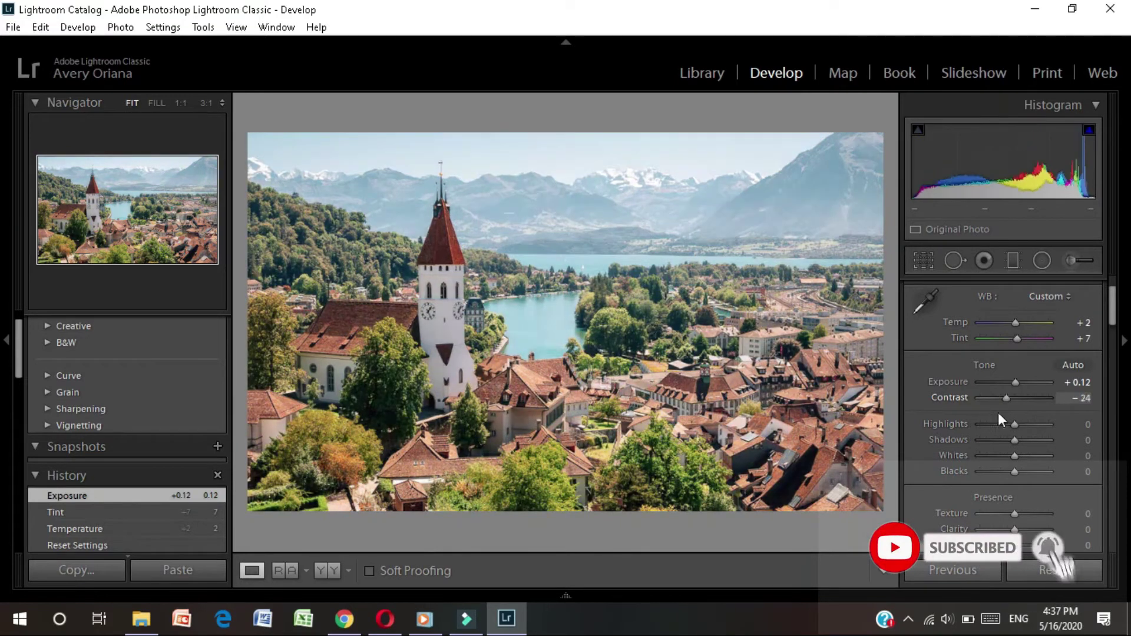
scroll(940, 365, down, 1)
drag(1012, 347, 1039, 378)
drag(1052, 370, 980, 345)
Lift Shadows to +36, Whites to +67 and Blacks to +10, then raise Texture to +74.
mouse_move(1015, 360)
mouse_down()
mouse_move(1052, 364)
mouse_move(995, 369)
mouse_move(1066, 363)
mouse_move(970, 365)
mouse_move(1013, 366)
mouse_up()
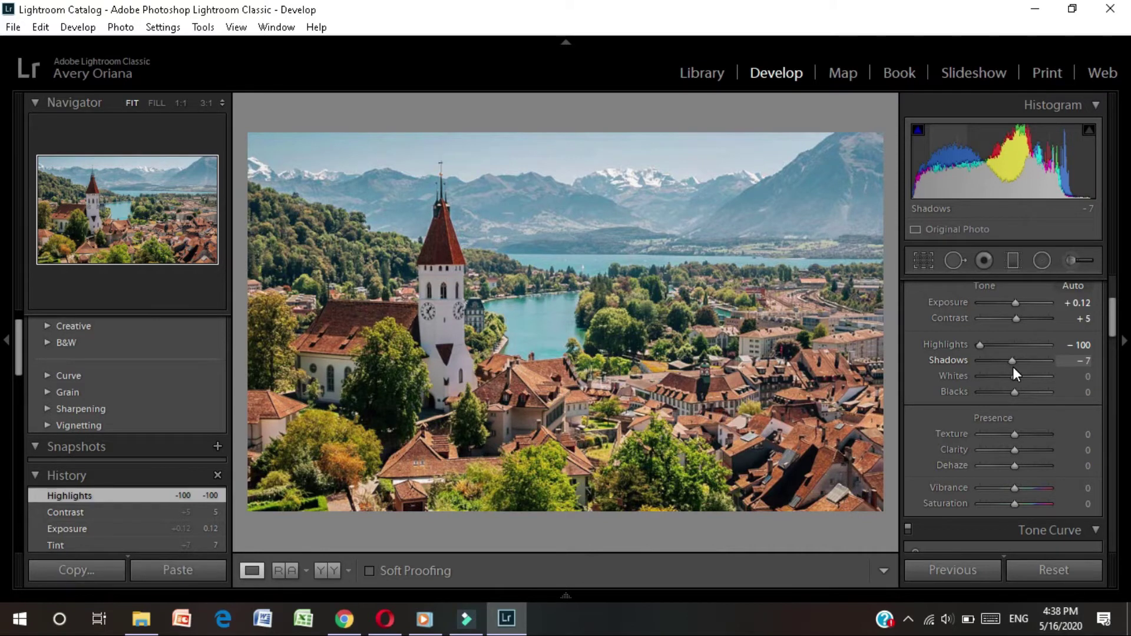
drag(1014, 368, 1035, 384)
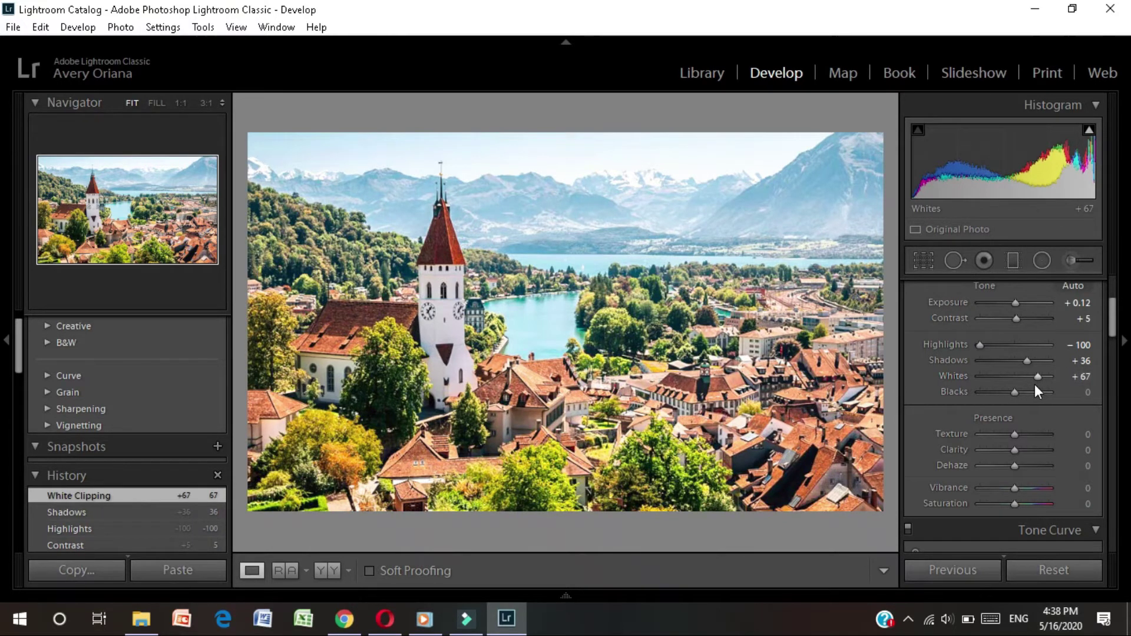
mouse_move(1014, 396)
mouse_down()
mouse_move(978, 409)
mouse_move(1036, 409)
mouse_move(1021, 410)
mouse_up()
scroll(1020, 410, down, 1)
mouse_move(1013, 355)
mouse_down()
mouse_move(991, 368)
mouse_move(1047, 365)
mouse_move(974, 375)
mouse_move(1011, 374)
mouse_up()
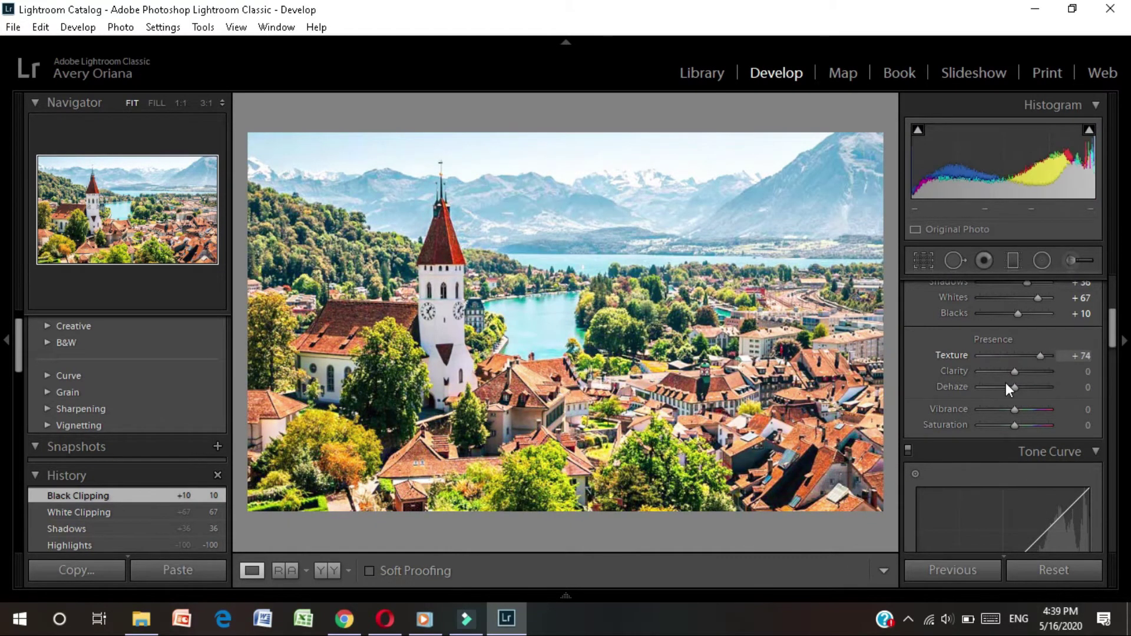
Set Texture to +5, reset Clarity to 0, reduce Dehaze and boost Vibrance to +100.
drag(995, 384, 1034, 397)
click(1016, 356)
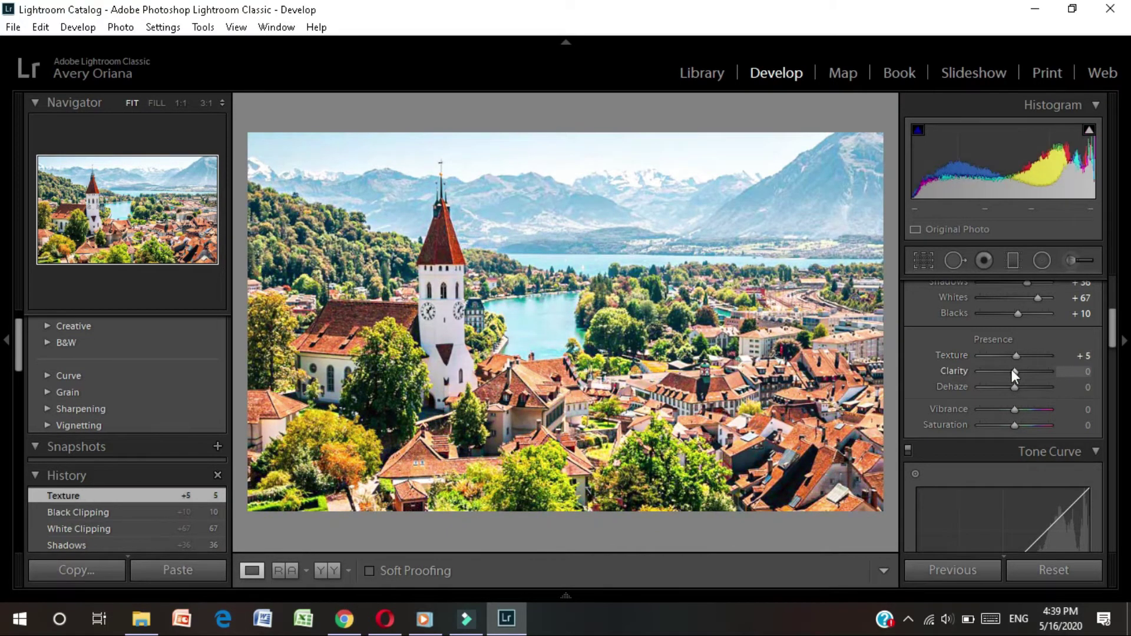
drag(1013, 371, 1054, 401)
double_click(981, 372)
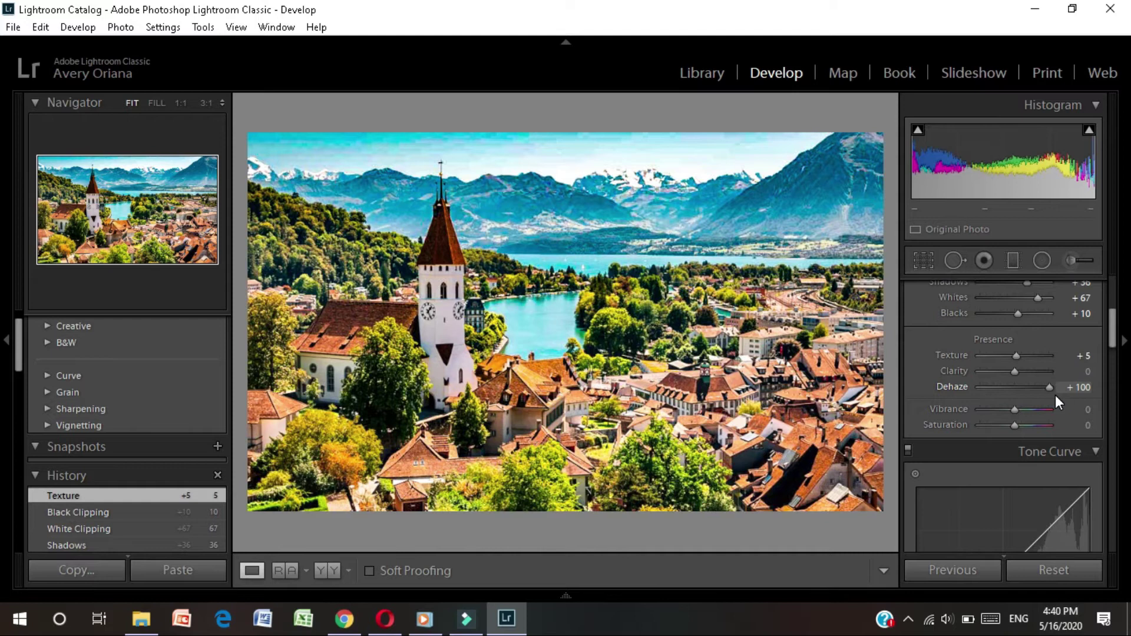
mouse_move(1052, 395)
mouse_down()
mouse_move(1010, 396)
mouse_move(1041, 402)
mouse_up()
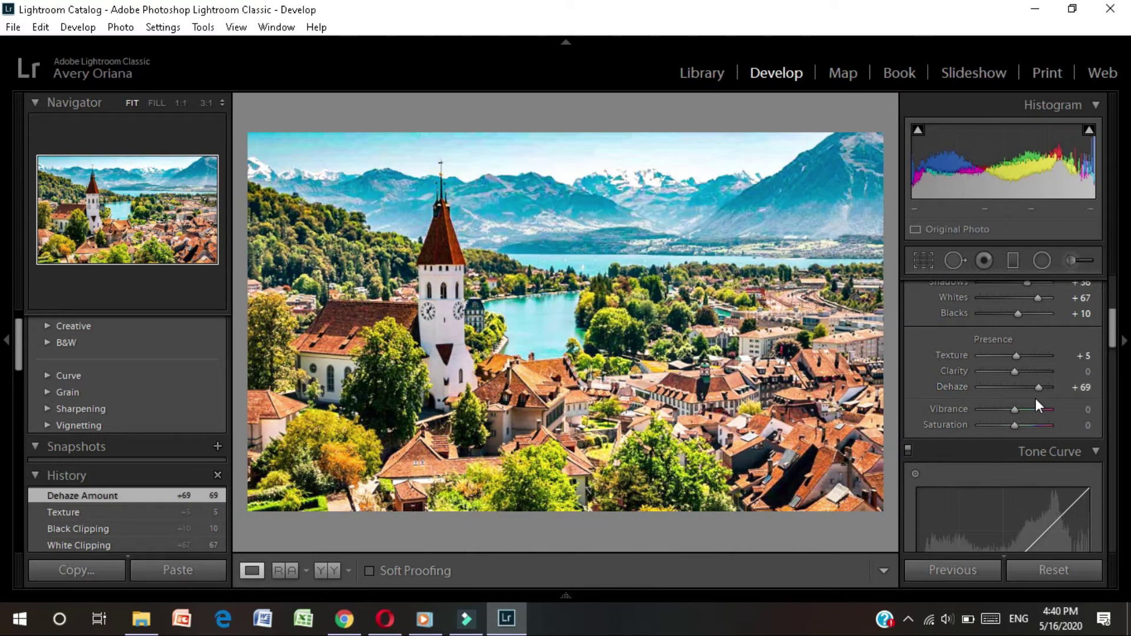
drag(1016, 413, 1009, 437)
Lift the tone curve upward to brighten the photo's midtones.
scroll(1009, 437, down, 2)
scroll(1006, 437, down, 2)
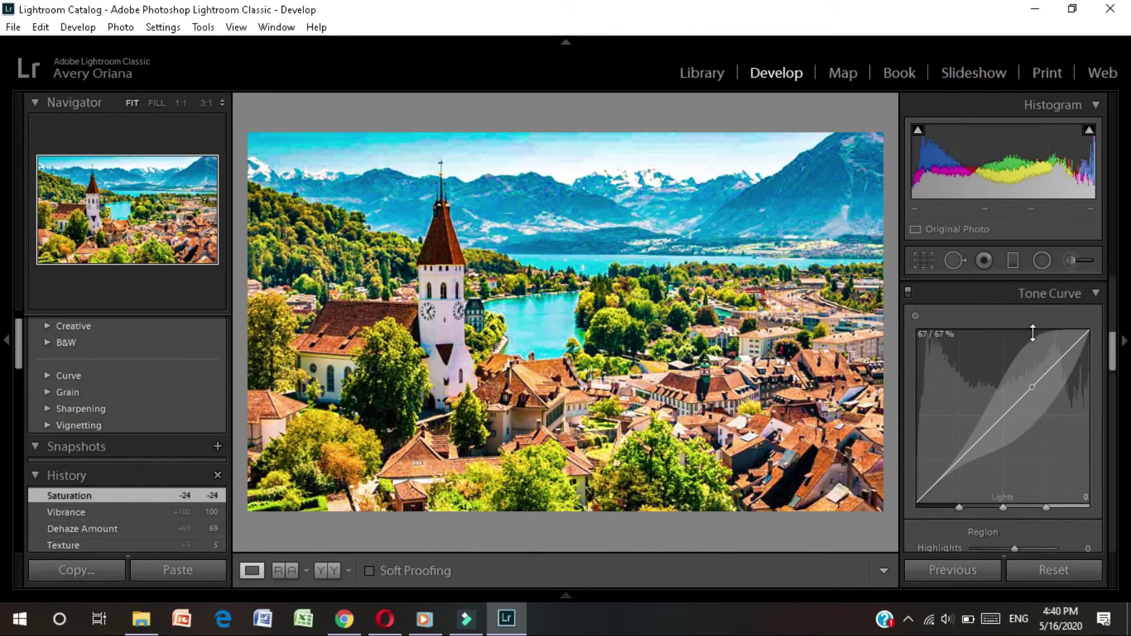
mouse_move(999, 416)
mouse_down()
mouse_move(1000, 395)
mouse_move(1000, 439)
mouse_move(993, 396)
mouse_move(1049, 398)
mouse_move(1016, 405)
mouse_up()
scroll(999, 417, down, 3)
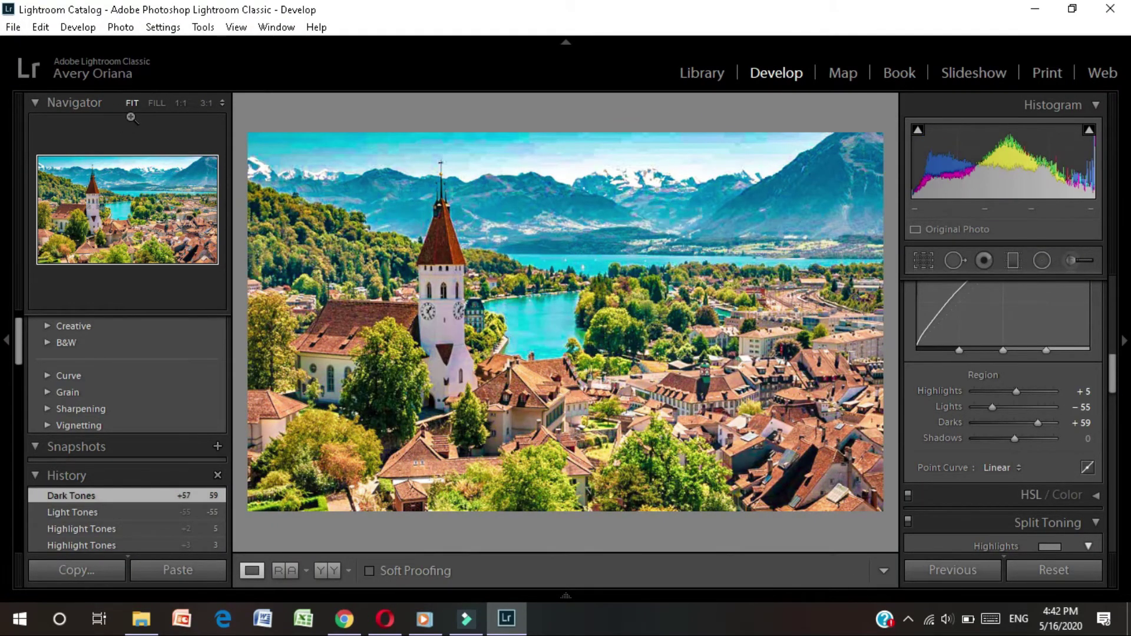
click(156, 103)
drag(542, 302, 462, 392)
drag(637, 369, 647, 369)
drag(88, 177, 20, 175)
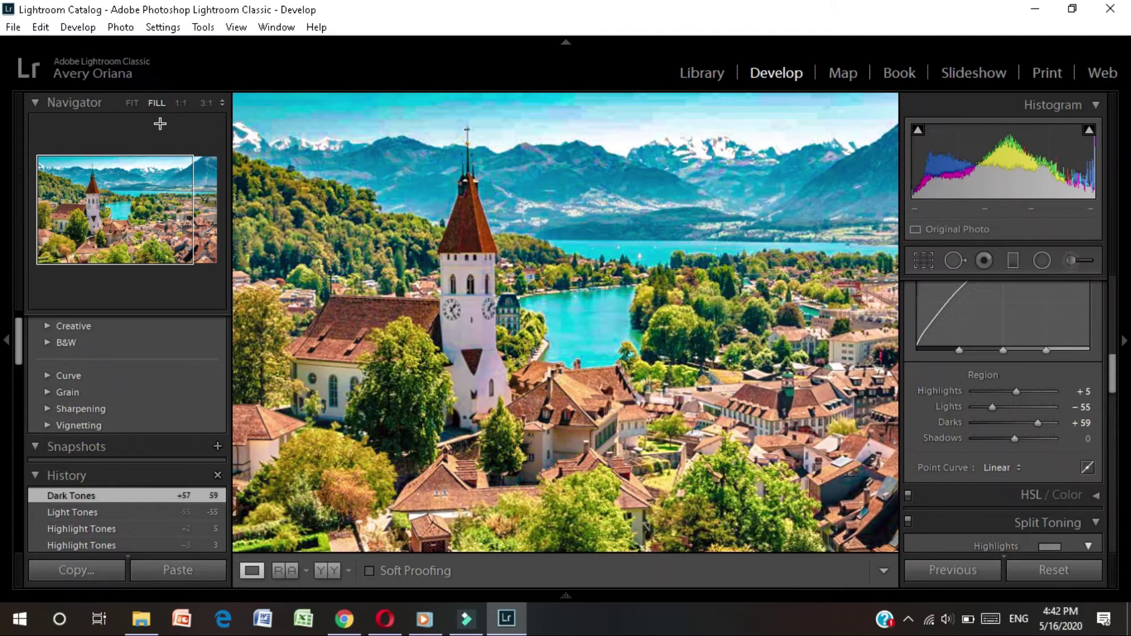
click(132, 104)
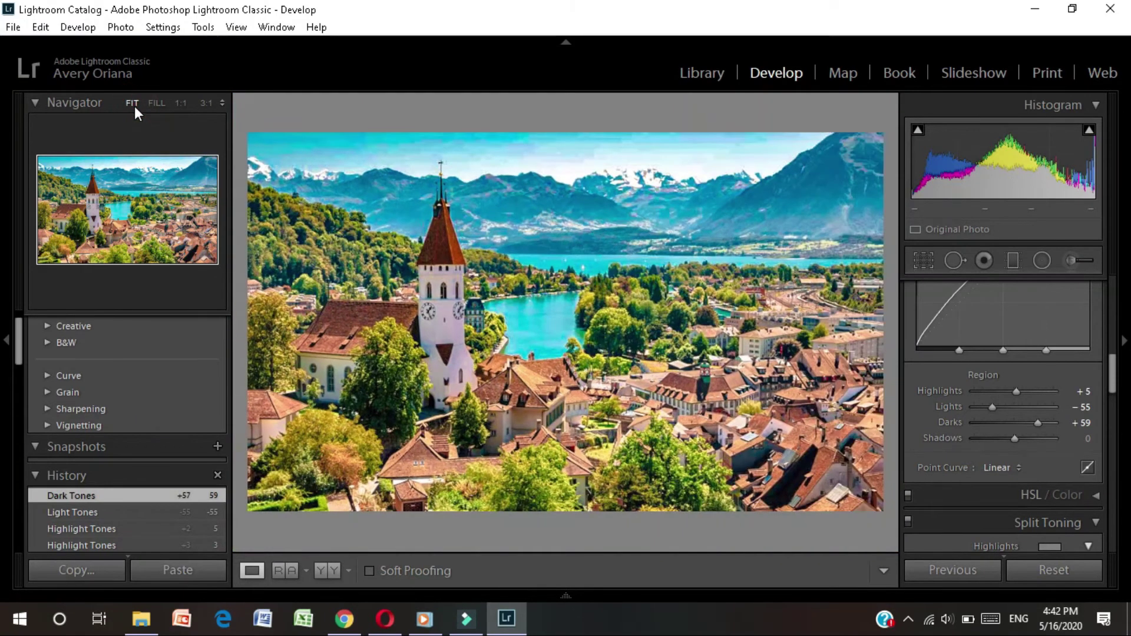
click(182, 103)
drag(286, 180, 341, 303)
click(614, 423)
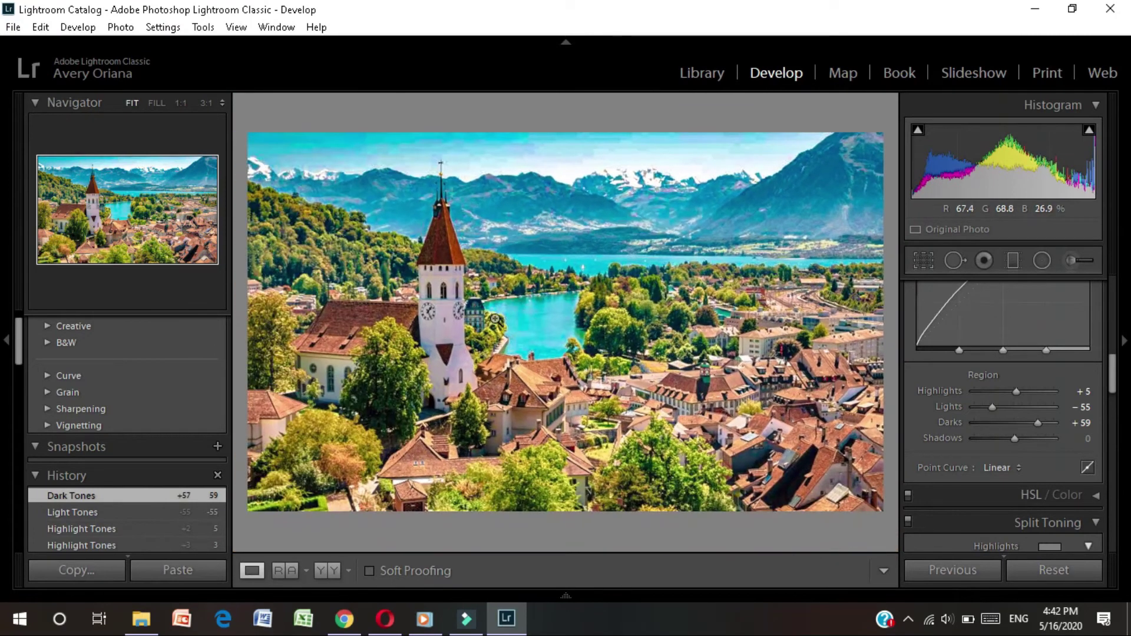
In HSL, shift the Red, Yellow, Green and Blue hues, ending Blue Hue at −20.
scroll(998, 468, down, 5)
click(1099, 338)
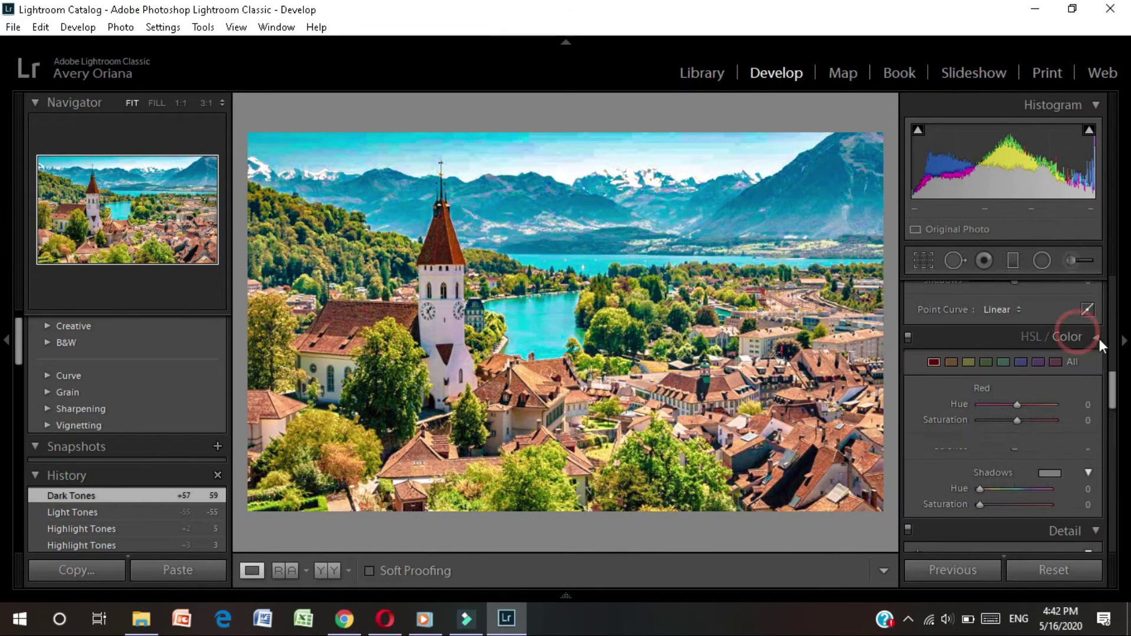
mouse_move(966, 405)
mouse_down()
mouse_move(1060, 409)
mouse_move(981, 405)
mouse_up()
click(968, 362)
click(986, 362)
click(1021, 362)
click(1051, 405)
drag(1052, 406, 1010, 419)
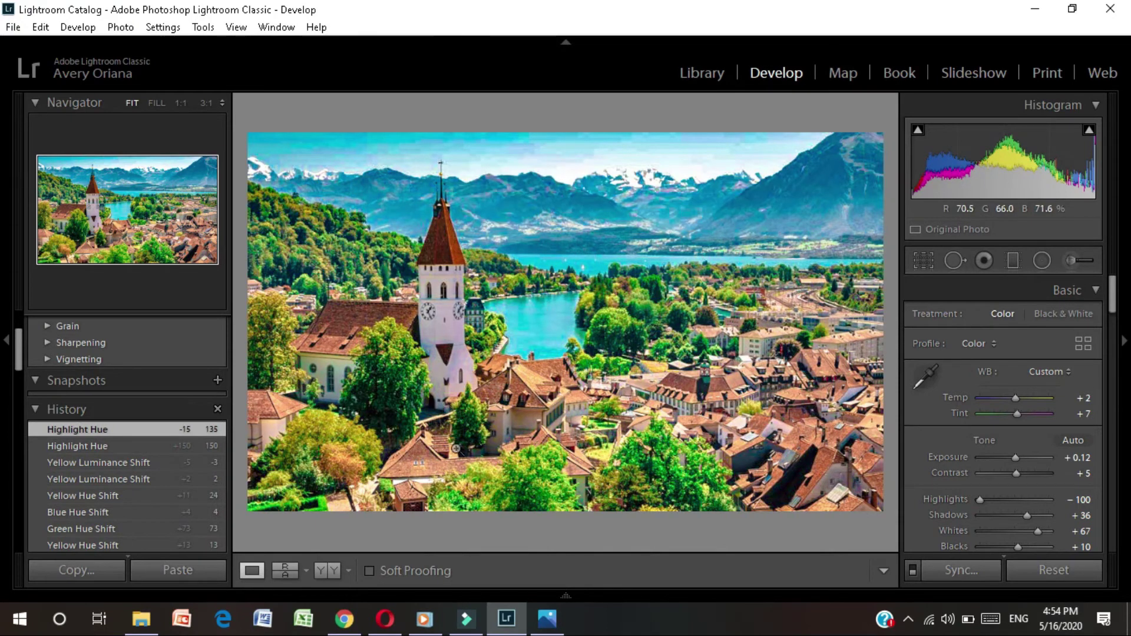
click(345, 571)
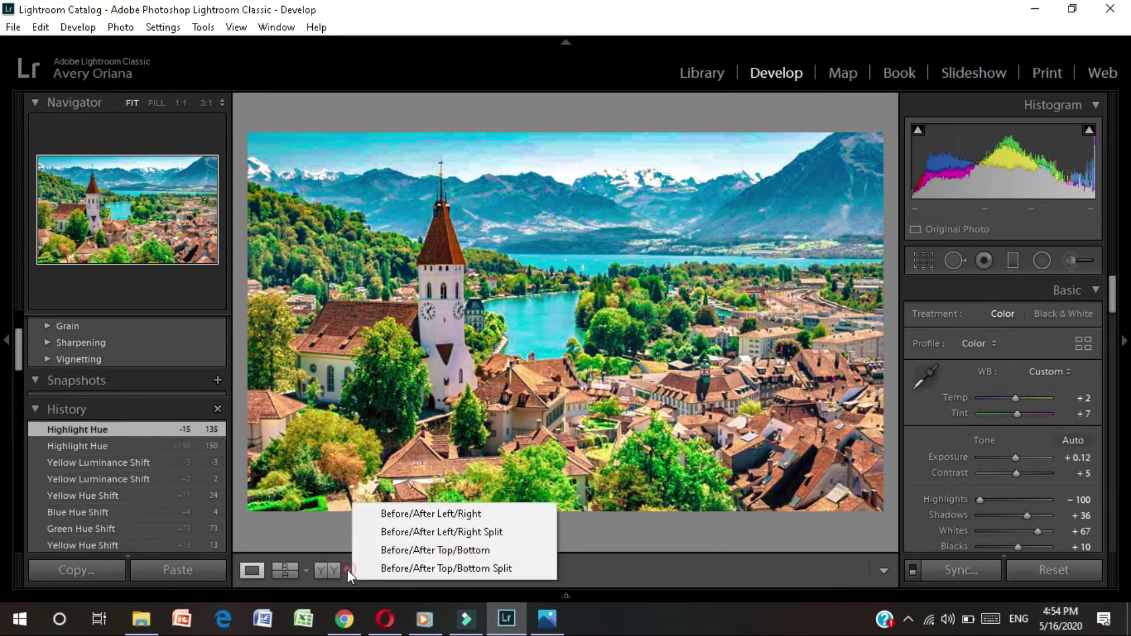
click(385, 516)
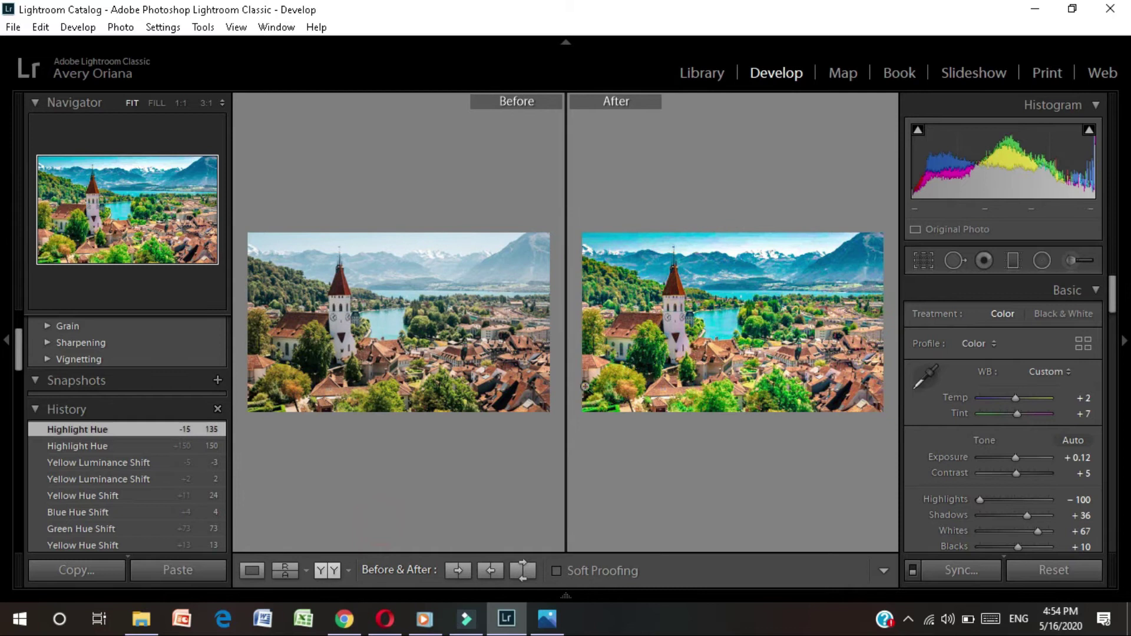
click(478, 320)
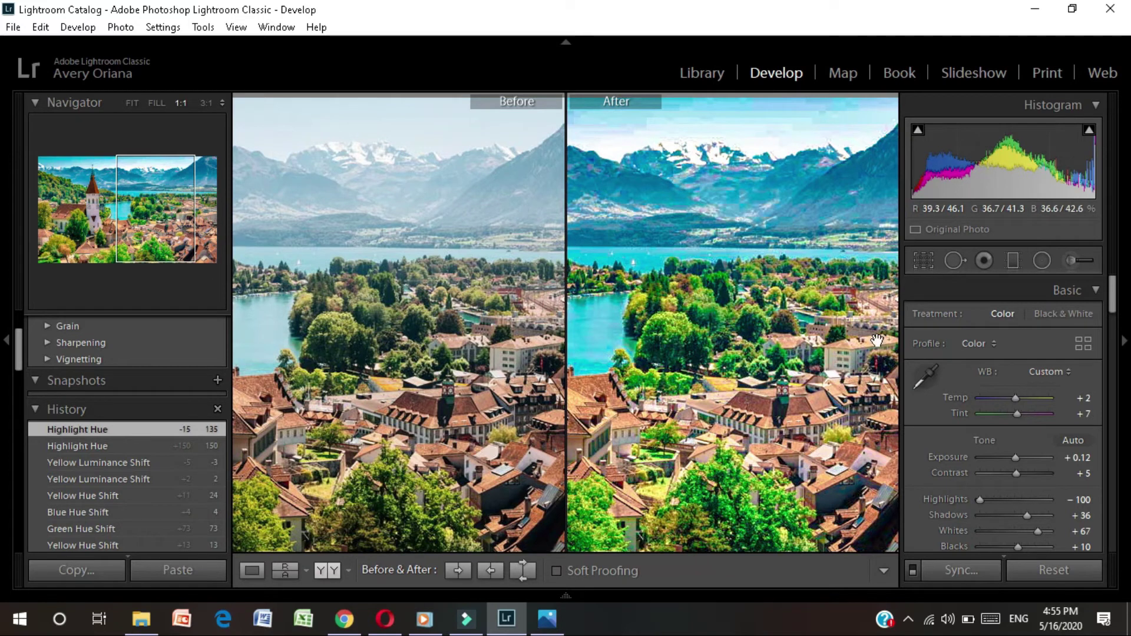
scroll(687, 374, down, 3)
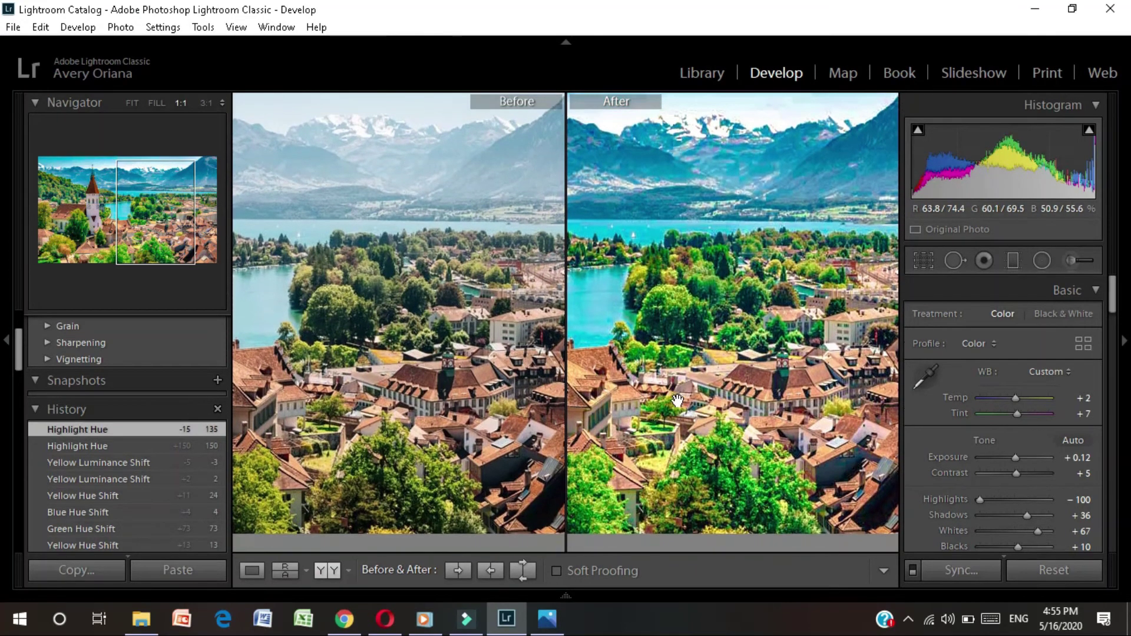
drag(343, 352, 482, 291)
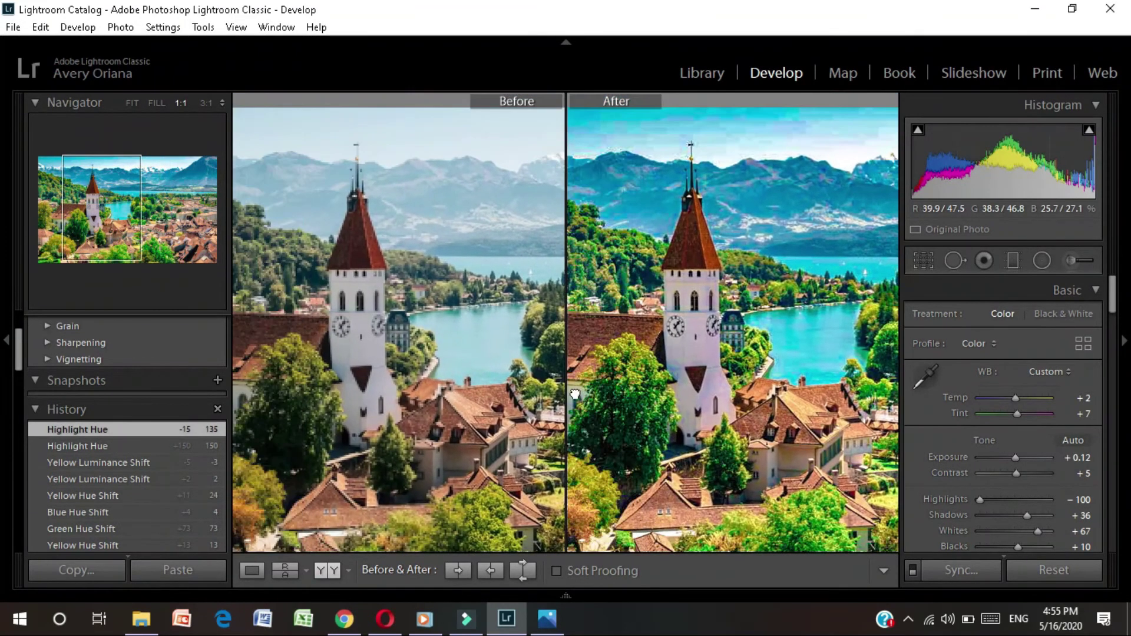
drag(384, 271, 546, 264)
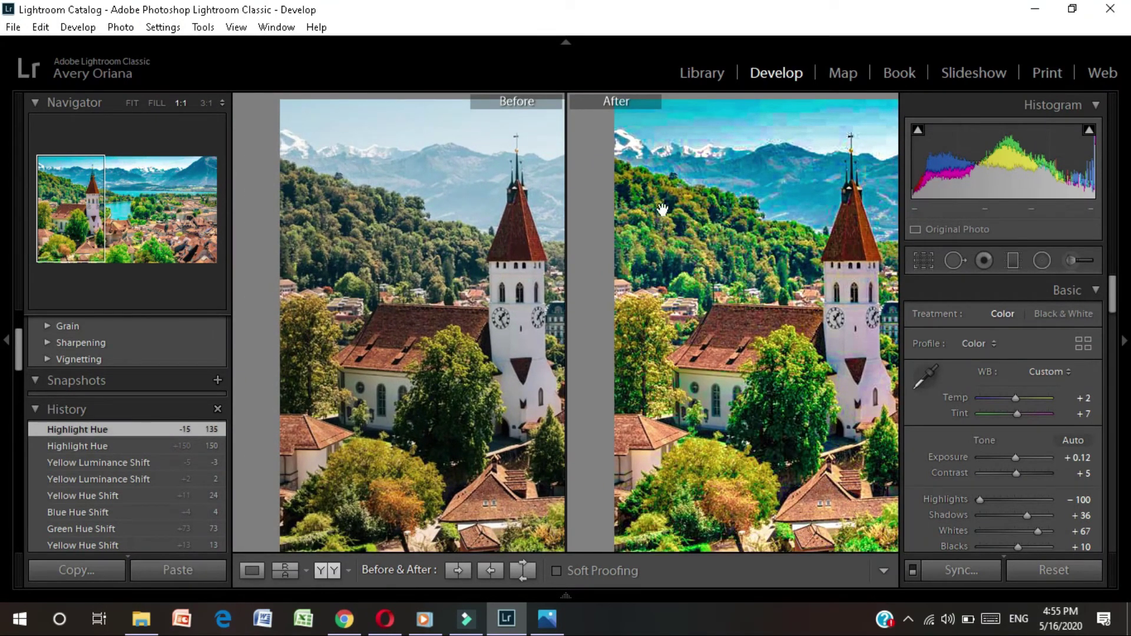
drag(504, 449, 306, 394)
drag(515, 414, 383, 412)
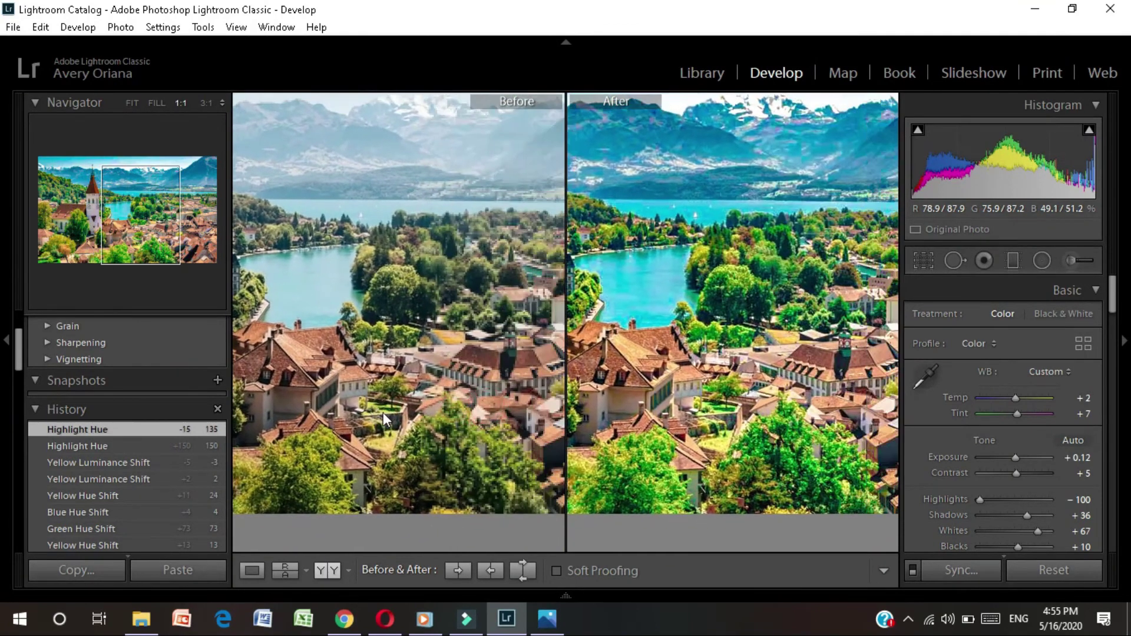
drag(519, 283, 452, 377)
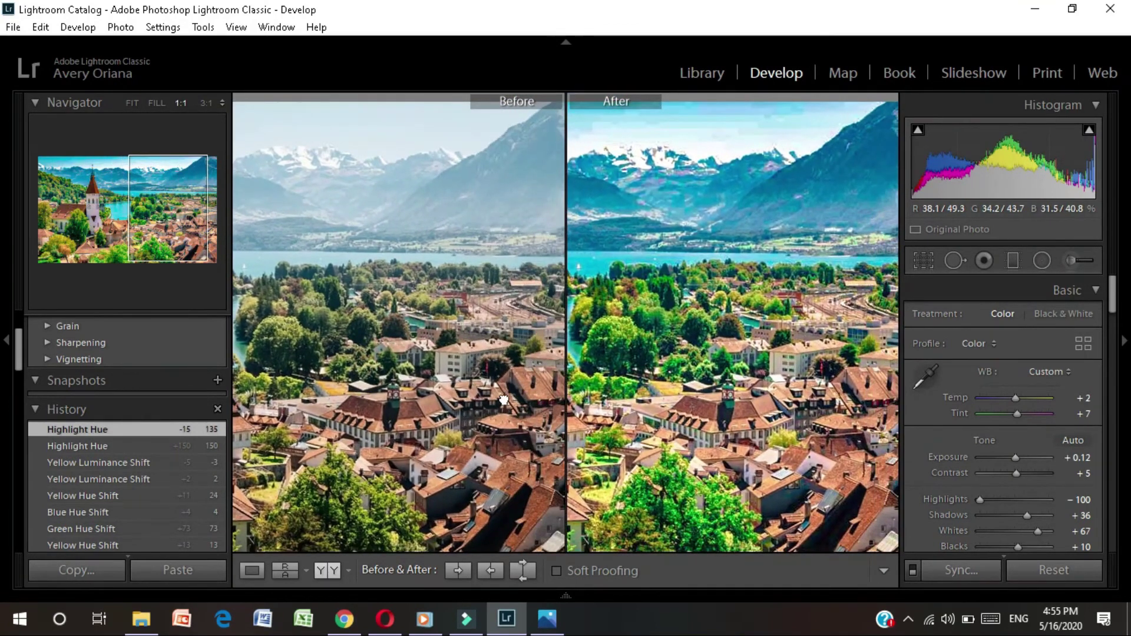
drag(518, 387, 406, 387)
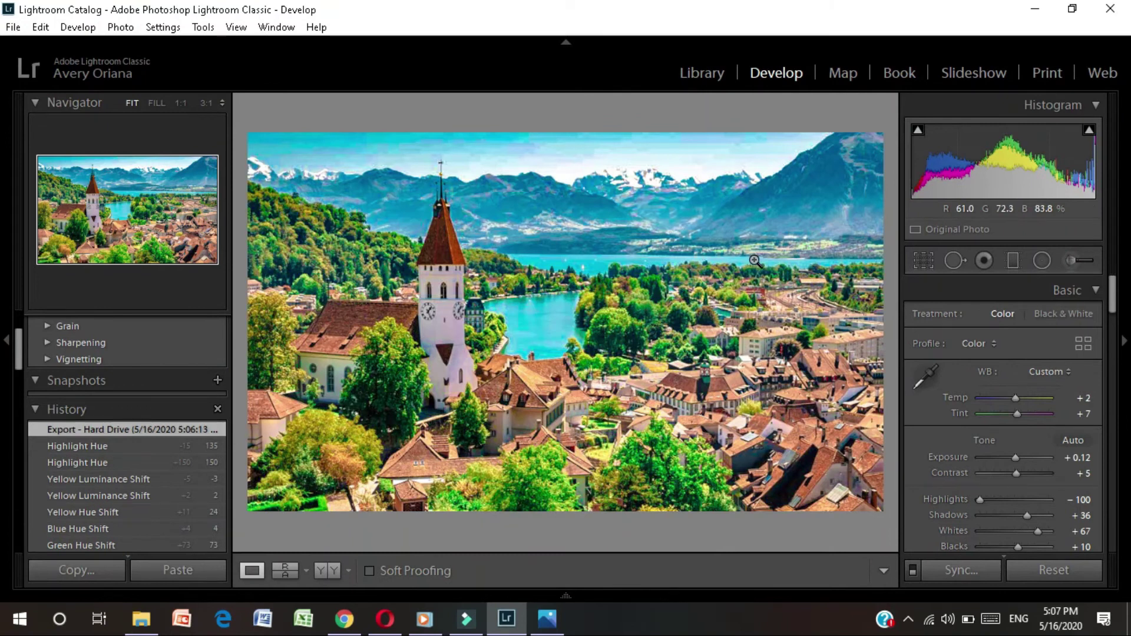
Set up File > Export to save to the Desktop, keeping Hard Drive as the target.
click(13, 27)
mouse_move(113, 288)
click(115, 253)
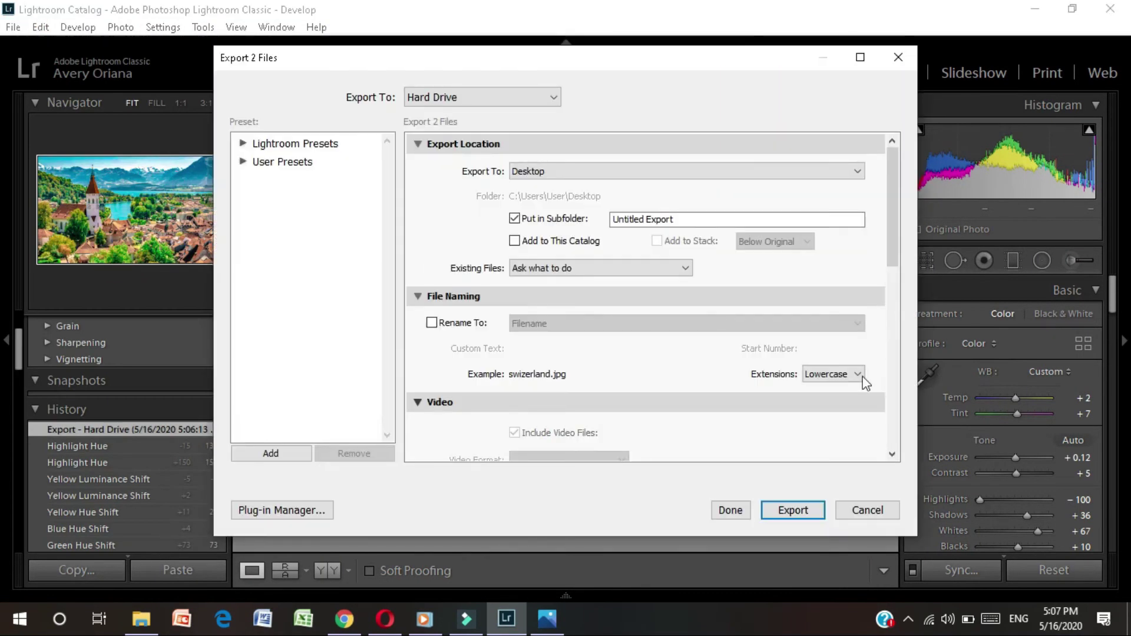
click(837, 174)
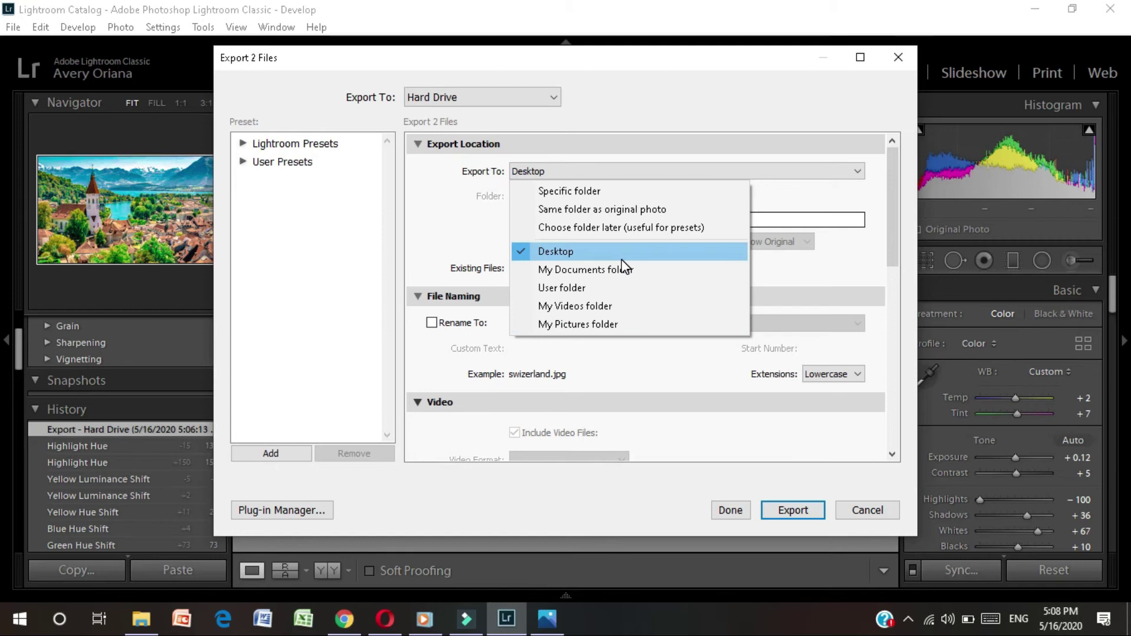
click(636, 211)
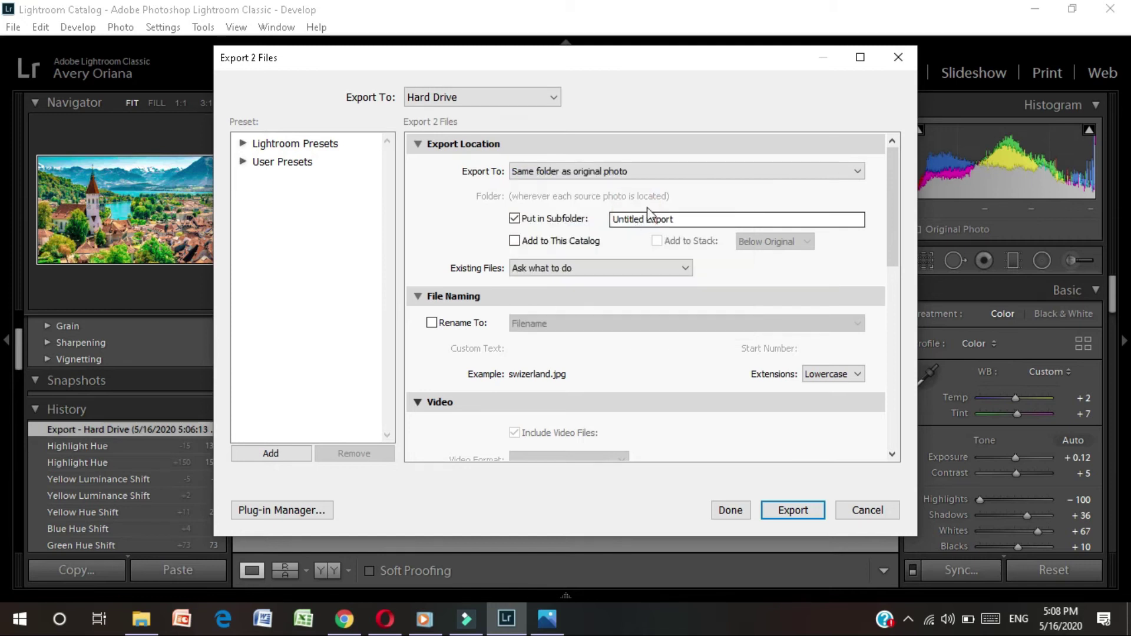
click(673, 177)
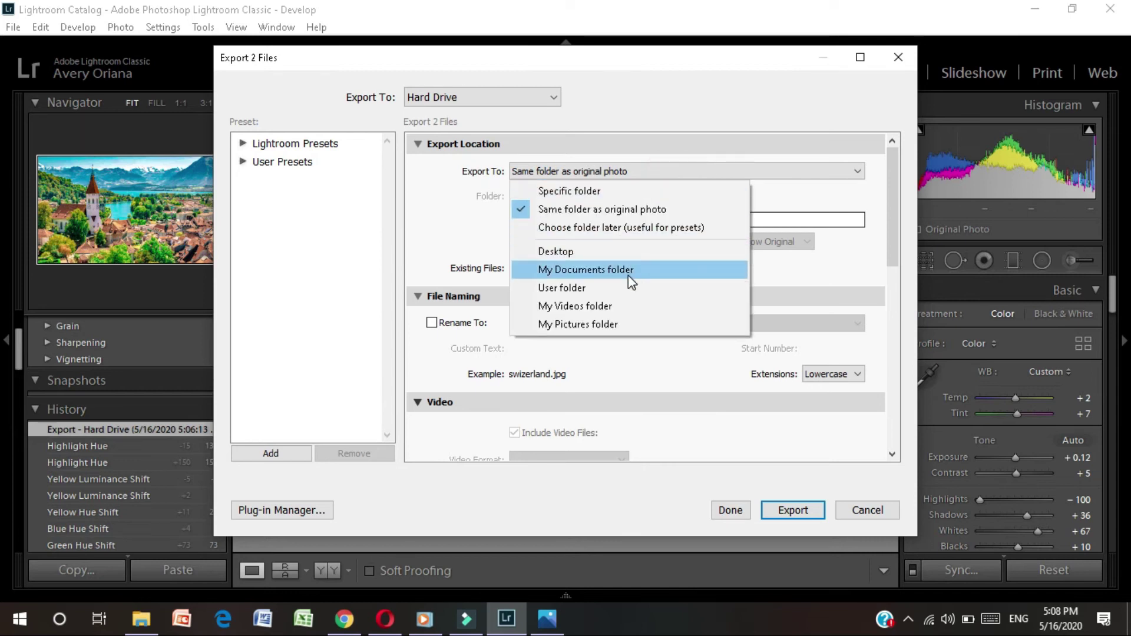
click(612, 248)
click(516, 98)
click(592, 124)
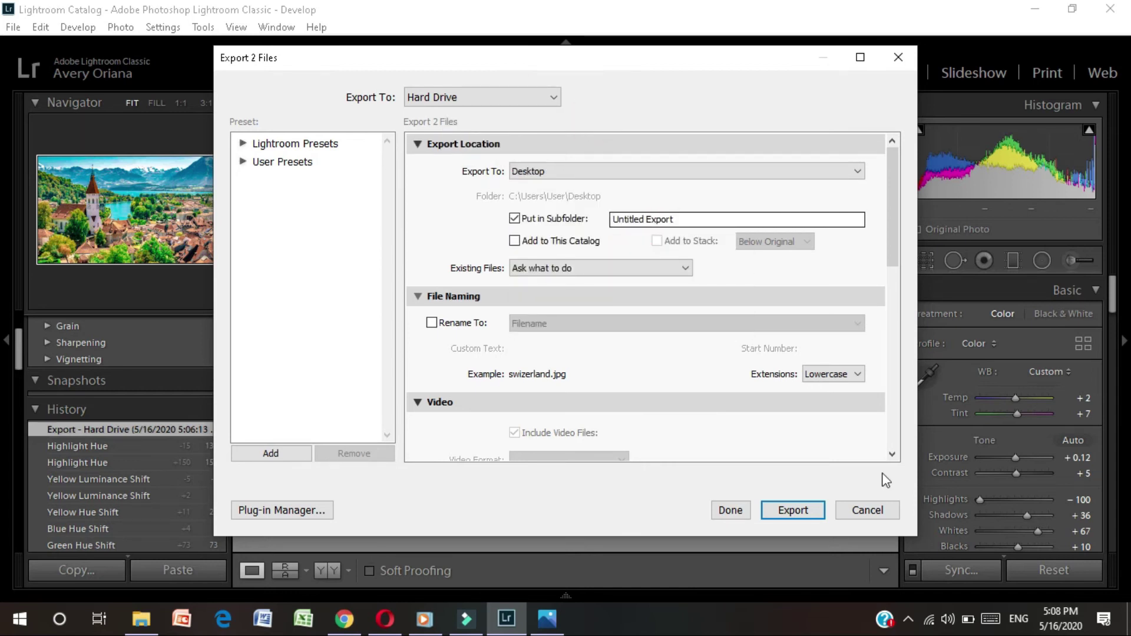
Run the export, skipping files that already exist.
click(788, 510)
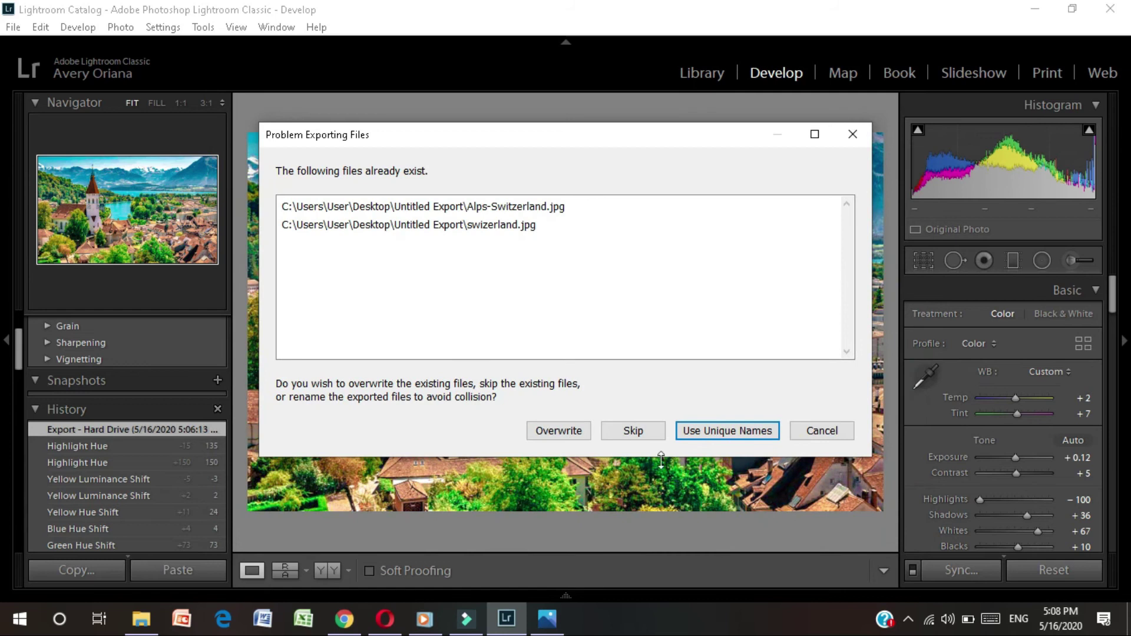
click(628, 432)
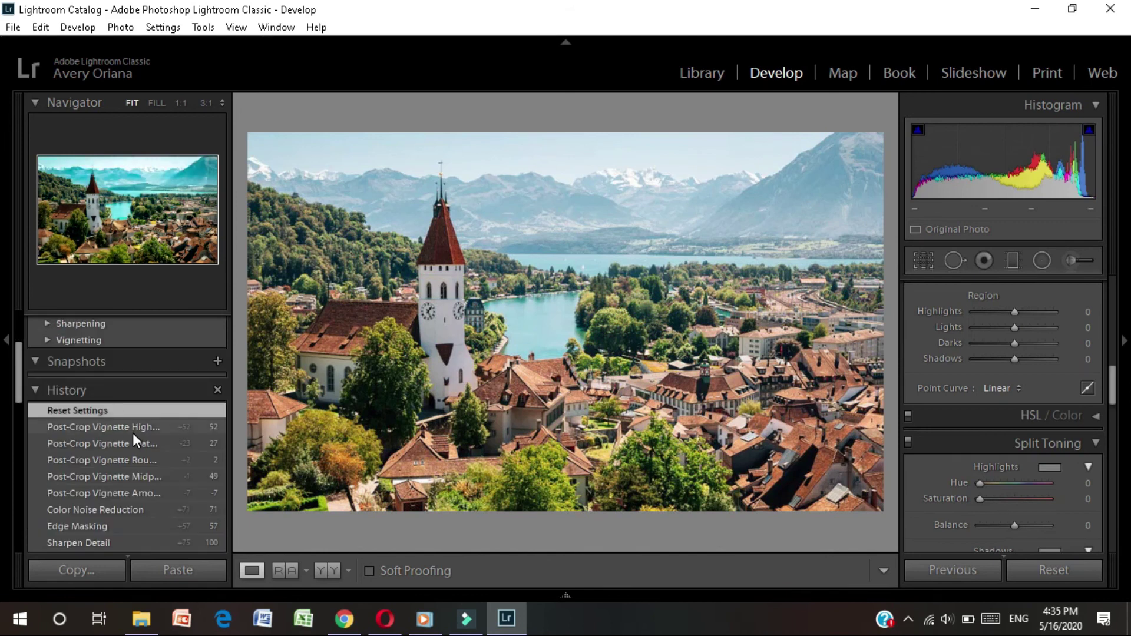
scroll(133, 433, down, 1)
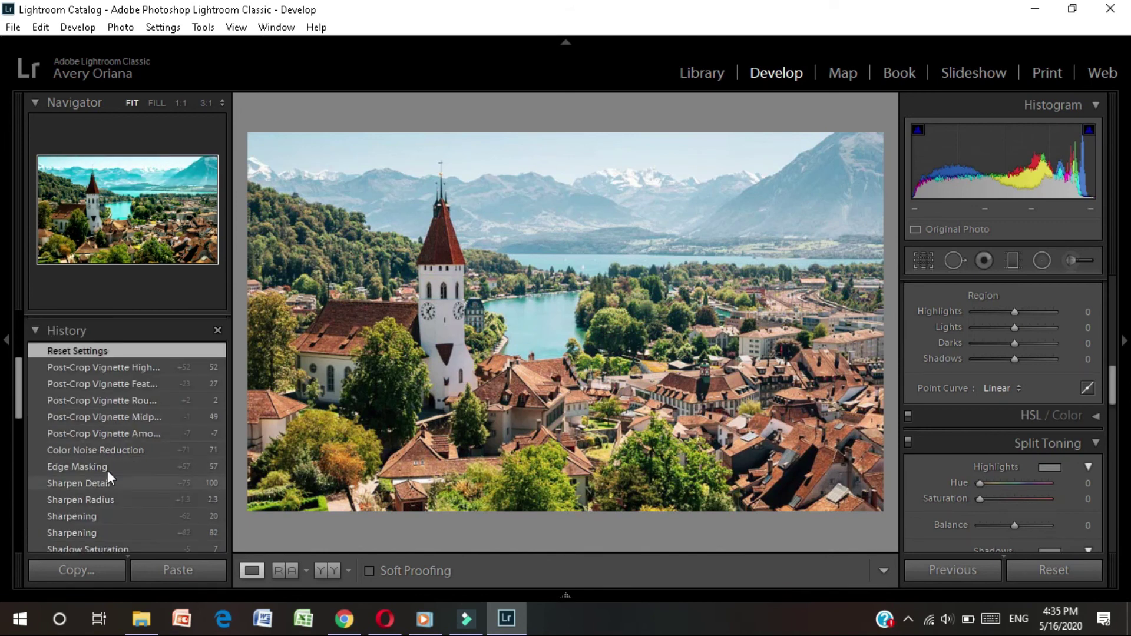
scroll(107, 470, up, 3)
scroll(125, 352, down, 10)
scroll(113, 430, up, 9)
scroll(1013, 331, up, 6)
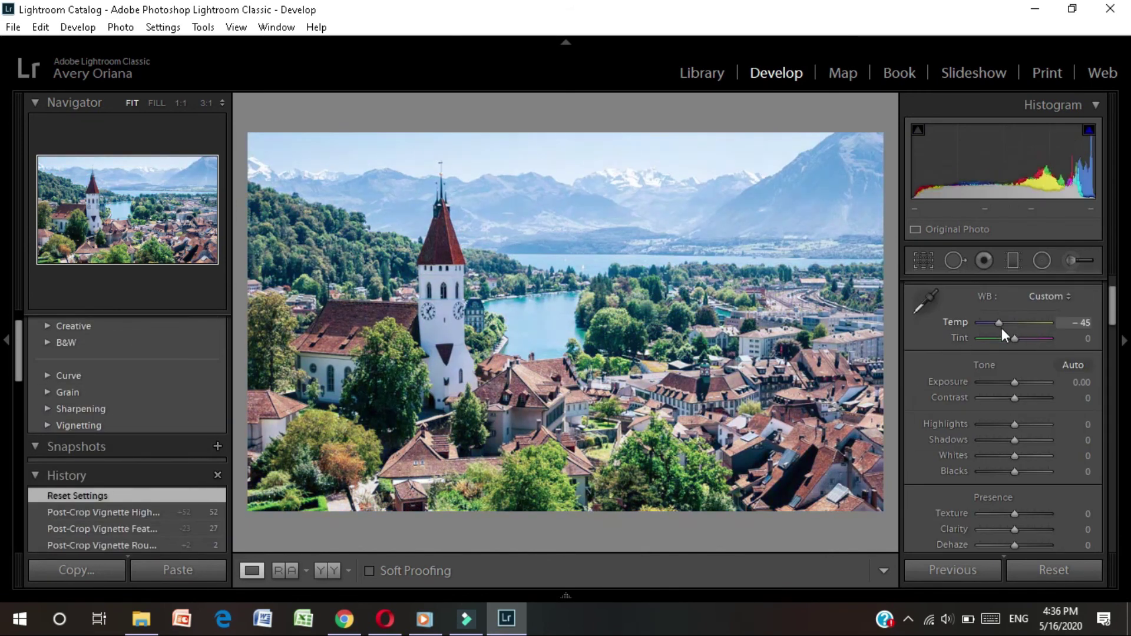